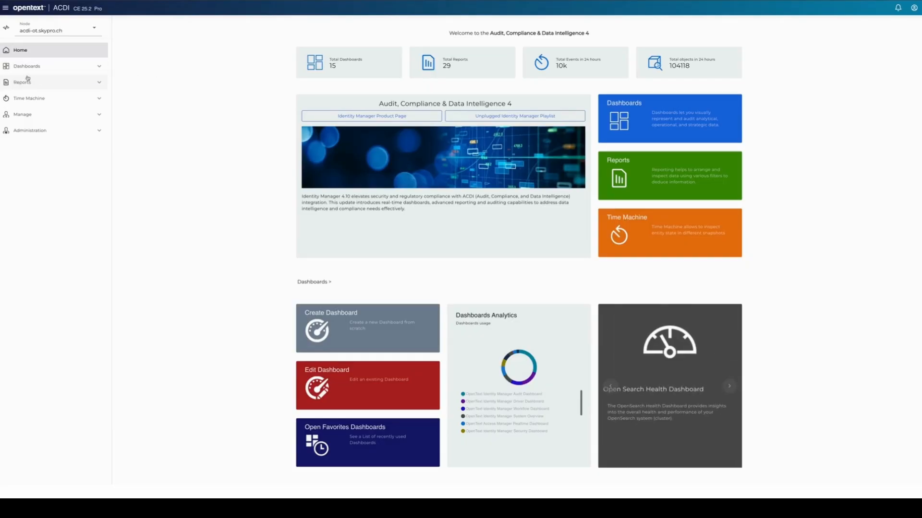
Step: Open the reports overview and look through the available report cards
left_click(20, 84)
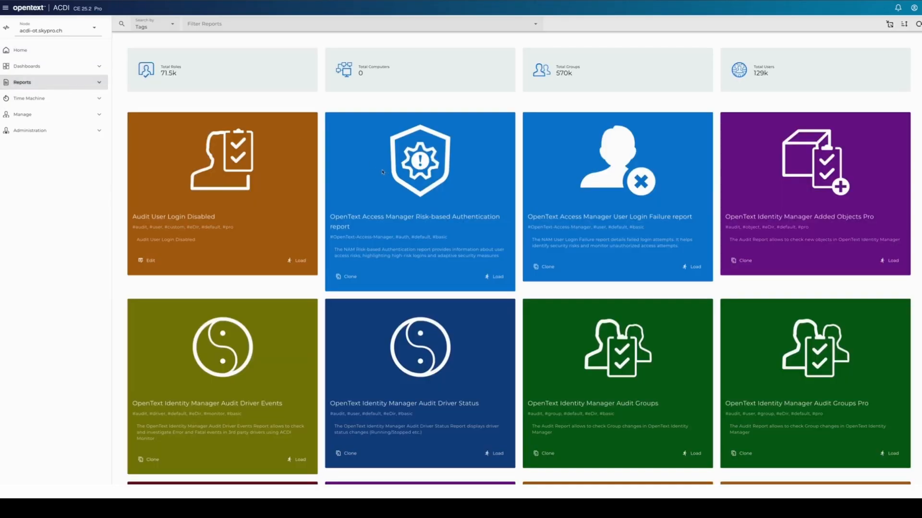
scroll(538, 100, "down", 5)
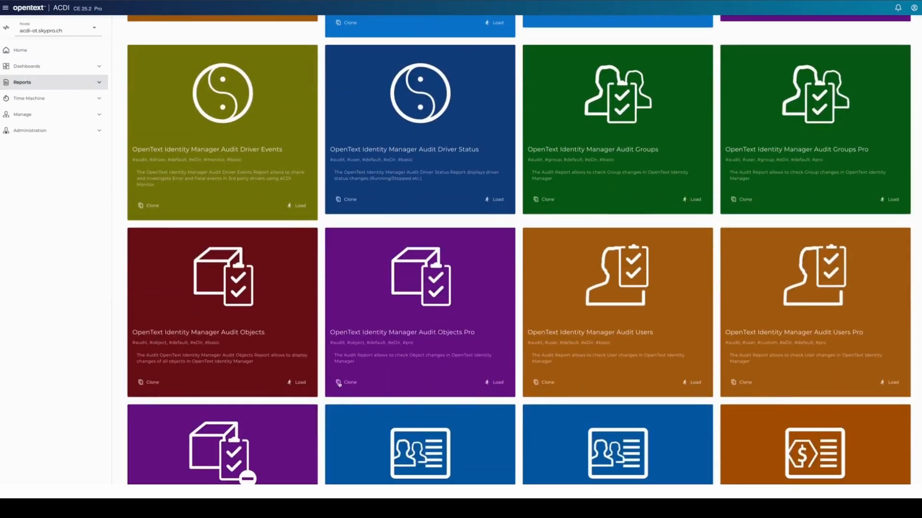
scroll(554, 152, "up", 5)
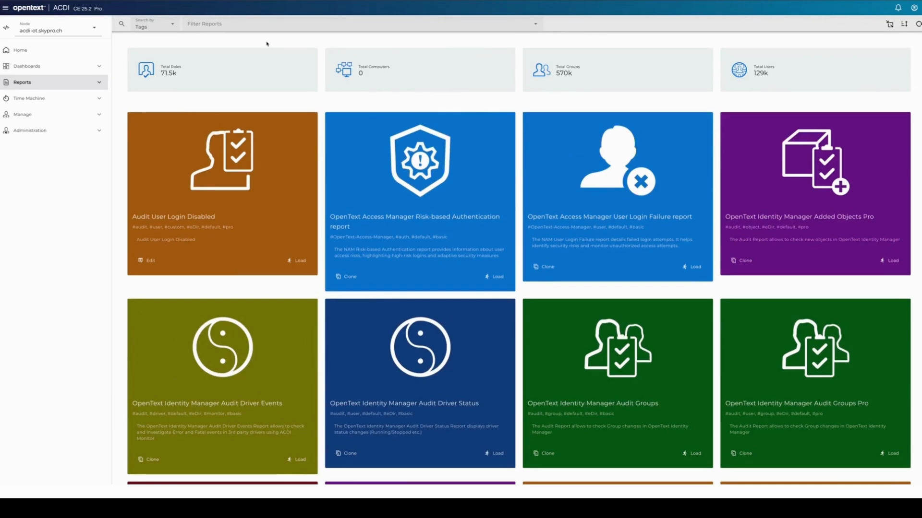
Step: Filter the reports by name using "User" and select OpenText Identity Manager Users Report
left_click(165, 27)
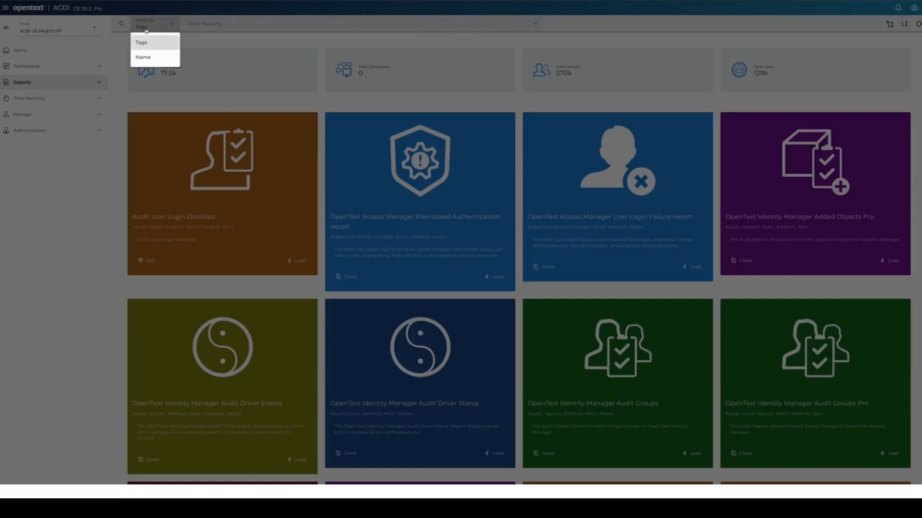
left_click(142, 57)
left_click(195, 23)
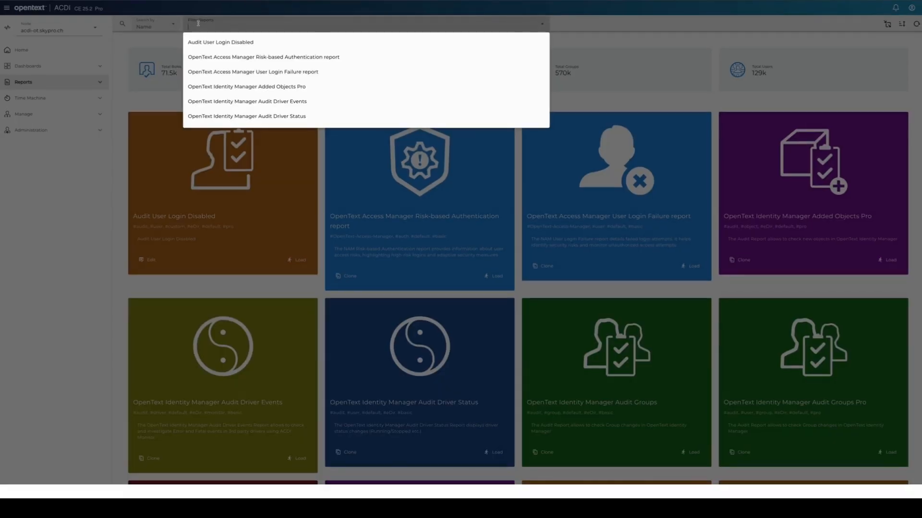
type("User")
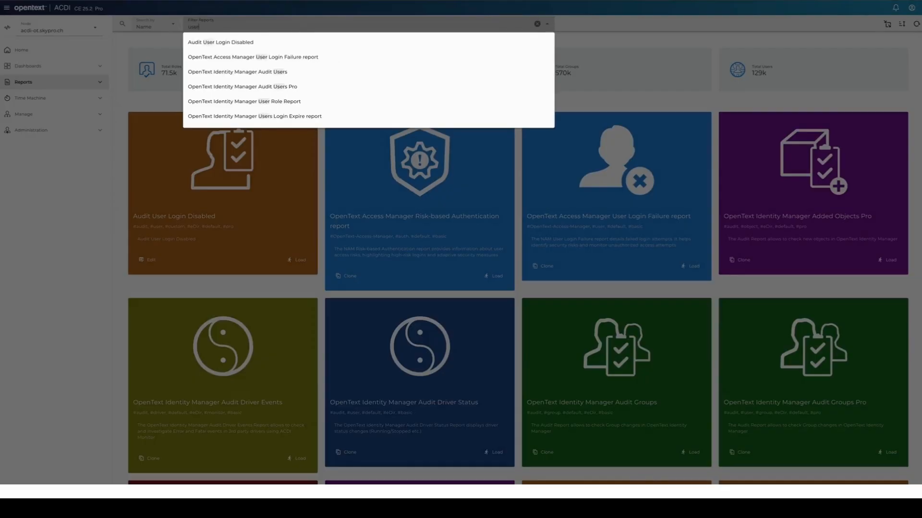
scroll(260, 73, "down", 4)
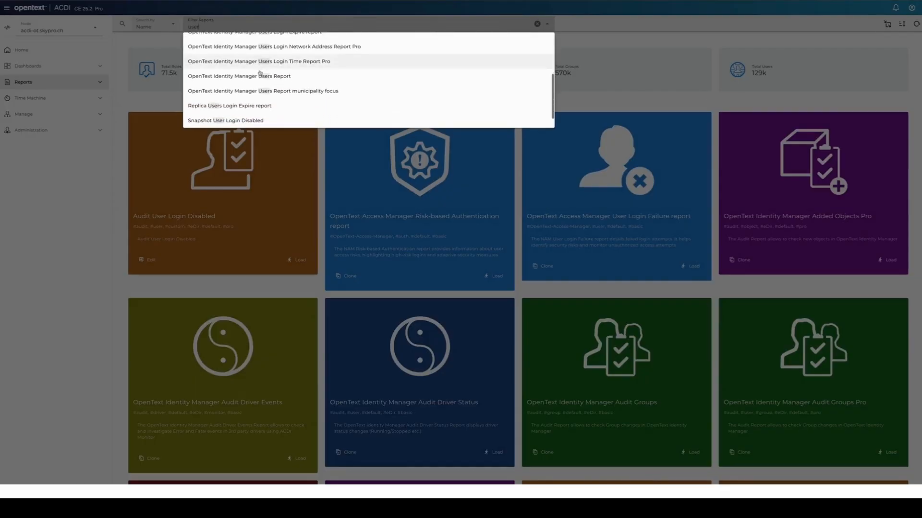
left_click(259, 75)
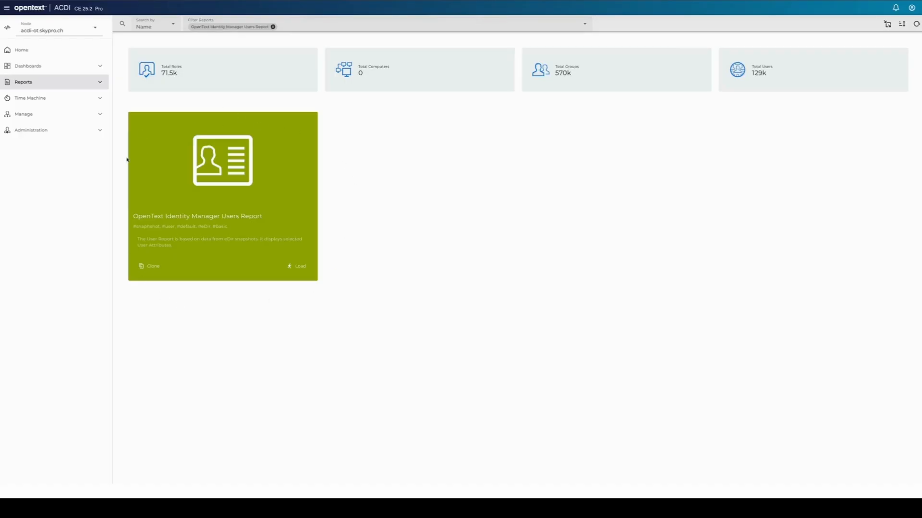
Step: Open the Report Editor and load the OpenText Identity Manager Users Report template
left_click(100, 114)
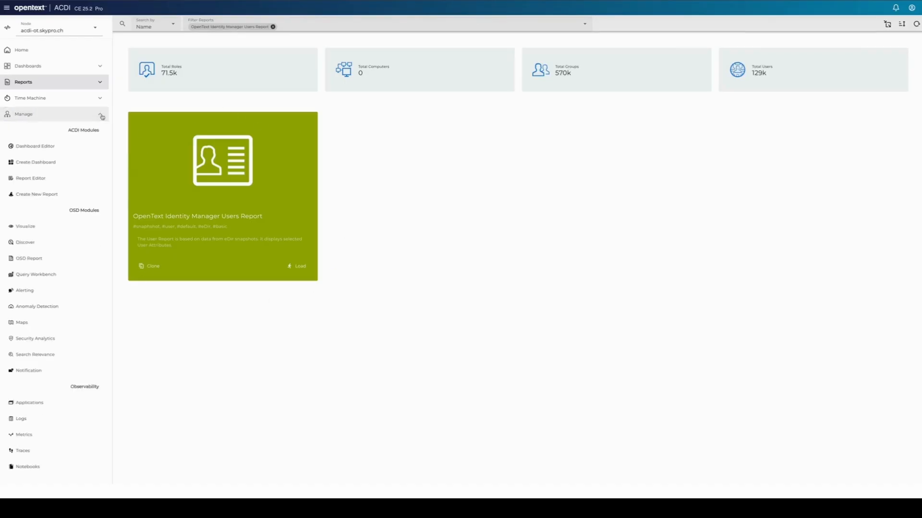
left_click(47, 182)
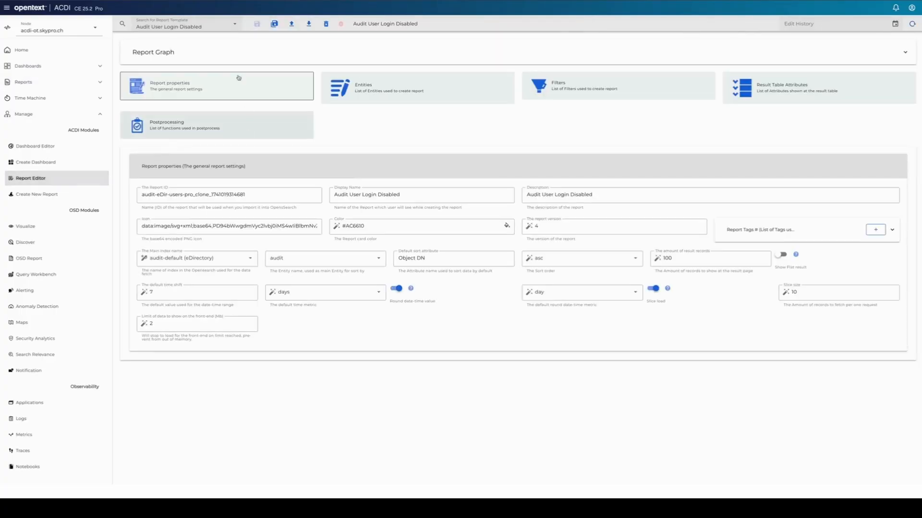
left_click(229, 26)
scroll(232, 68, "down", 8)
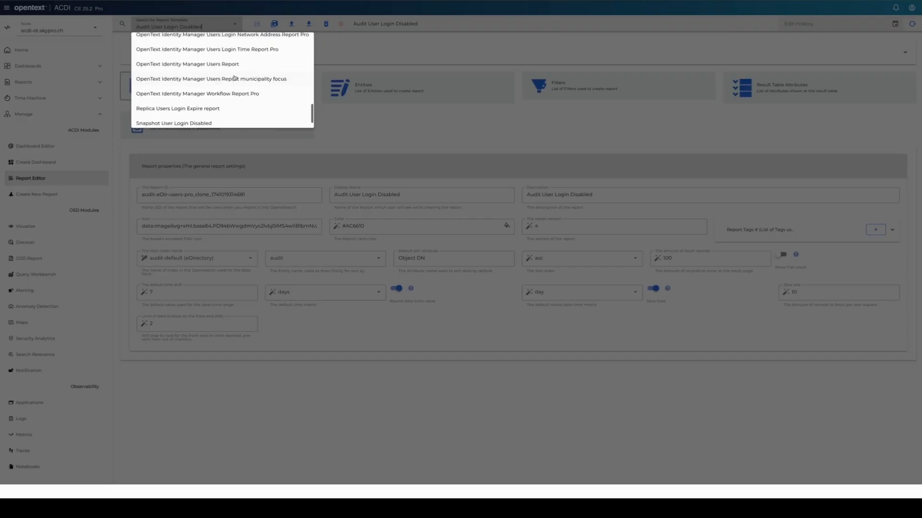
left_click(230, 68)
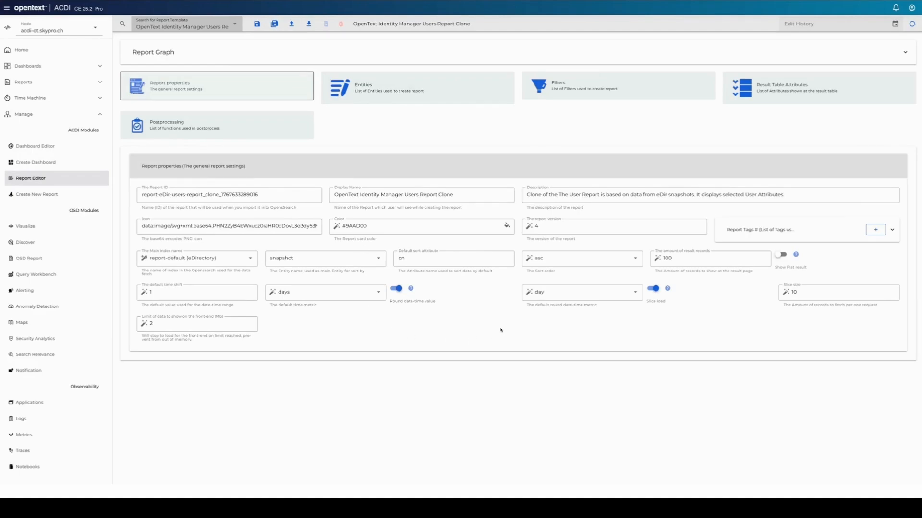
Step: Expand the snapshot entity in the report's Entities and view the available entity index options without changing the selection
left_click(423, 91)
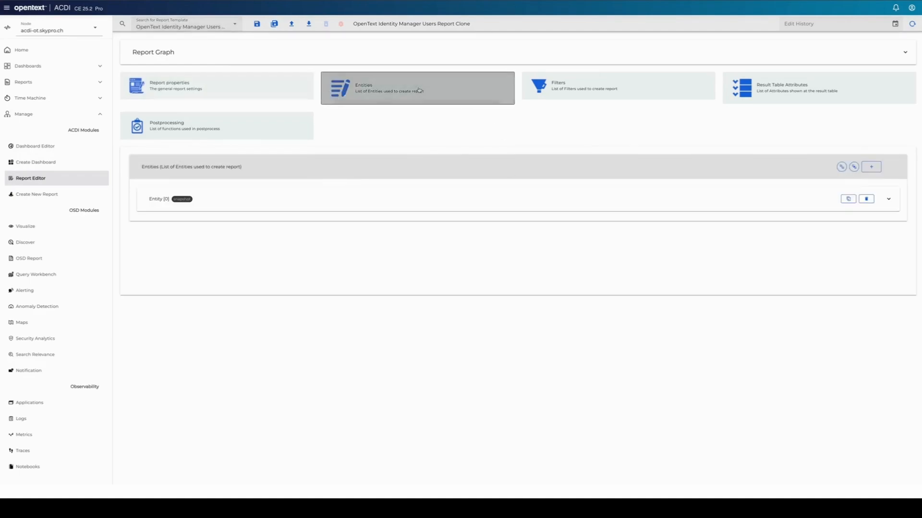
left_click(681, 198)
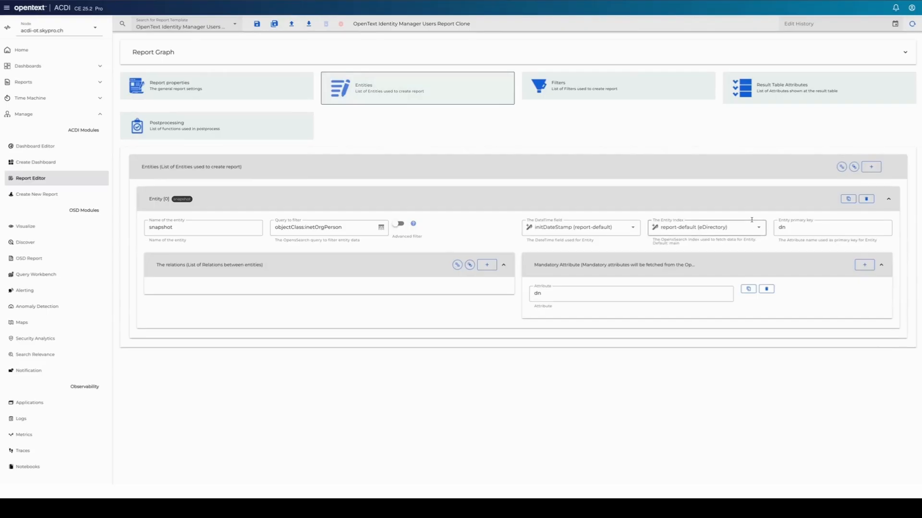
left_click(654, 230)
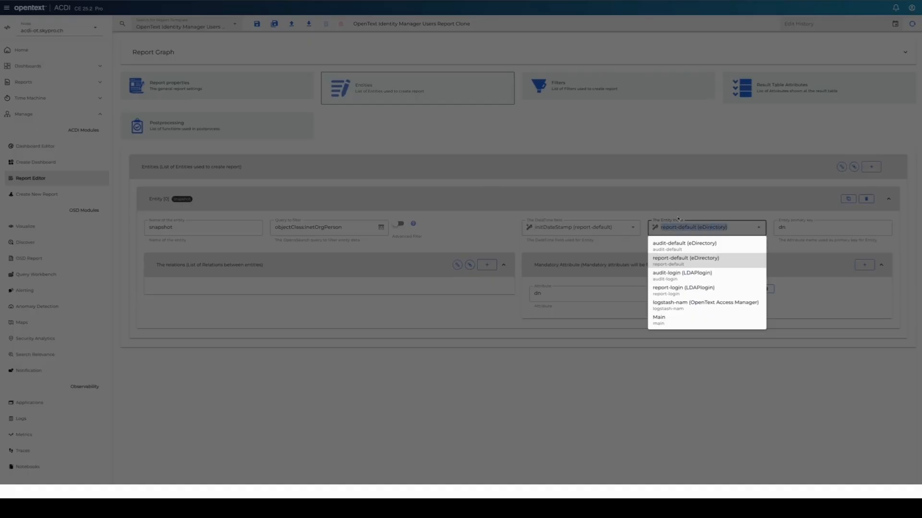
left_click(701, 216)
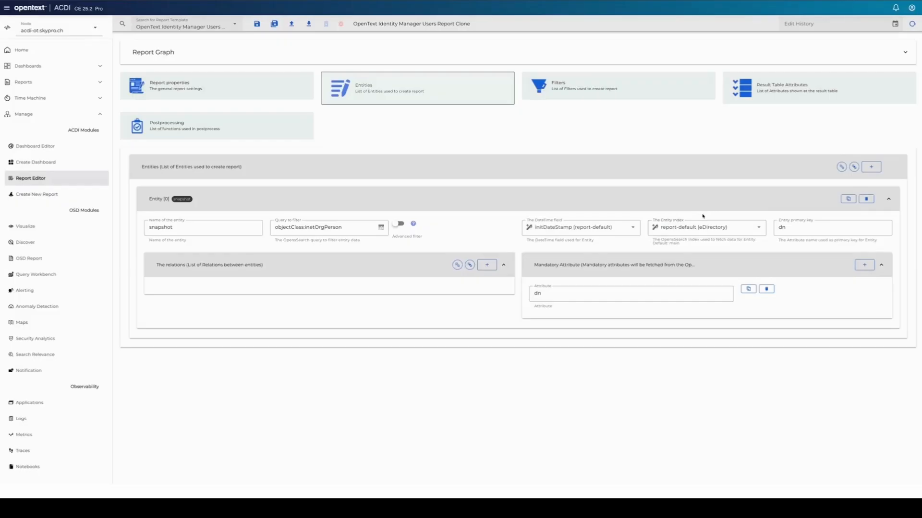
Step: Expand the Report Graph and examine how the snapshot entity connects to its filters and attributes
left_click(670, 55)
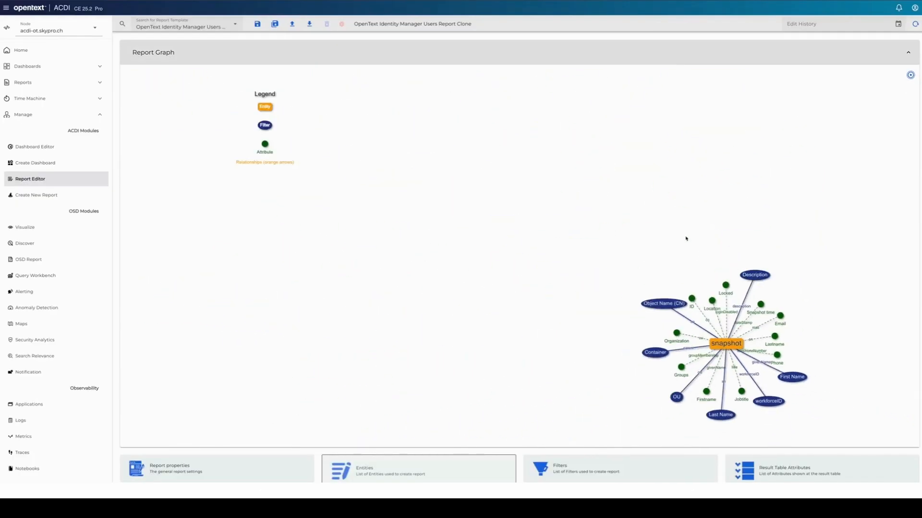
scroll(685, 238, "up", 3)
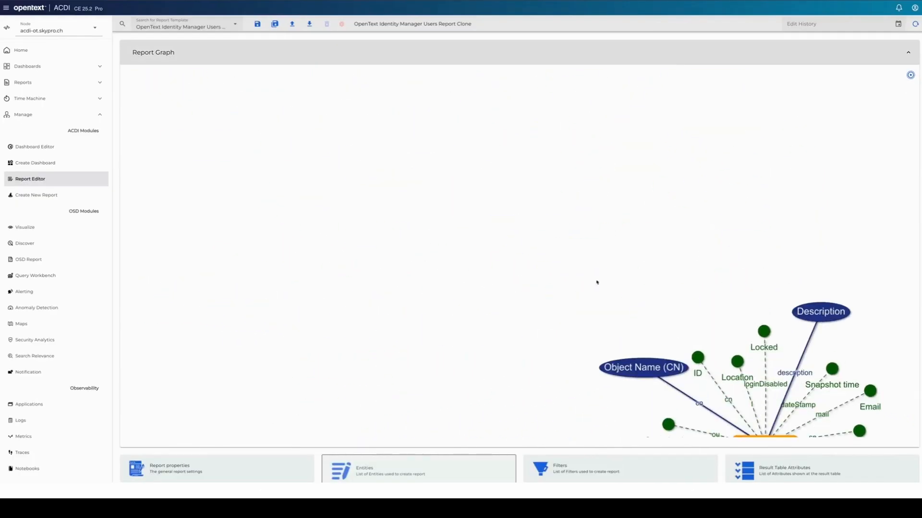
left_click_drag(597, 282, 591, 255)
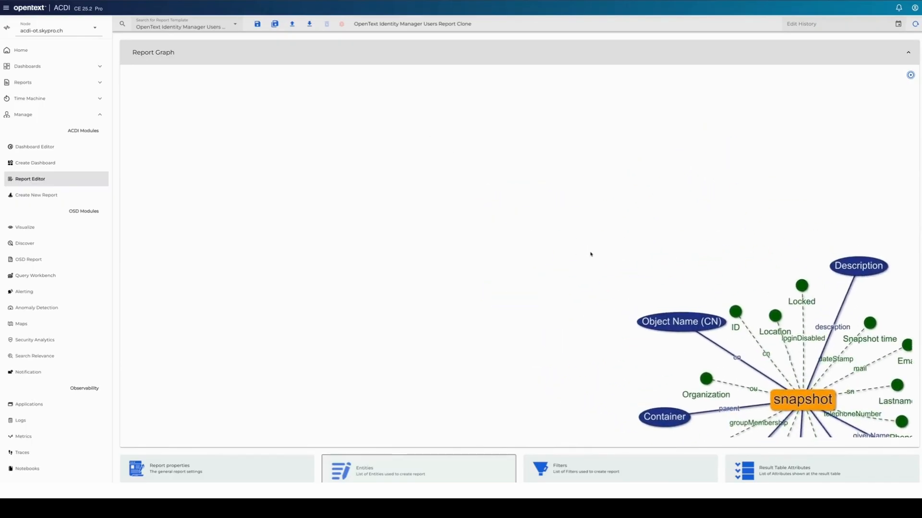
scroll(591, 254, "down", 3)
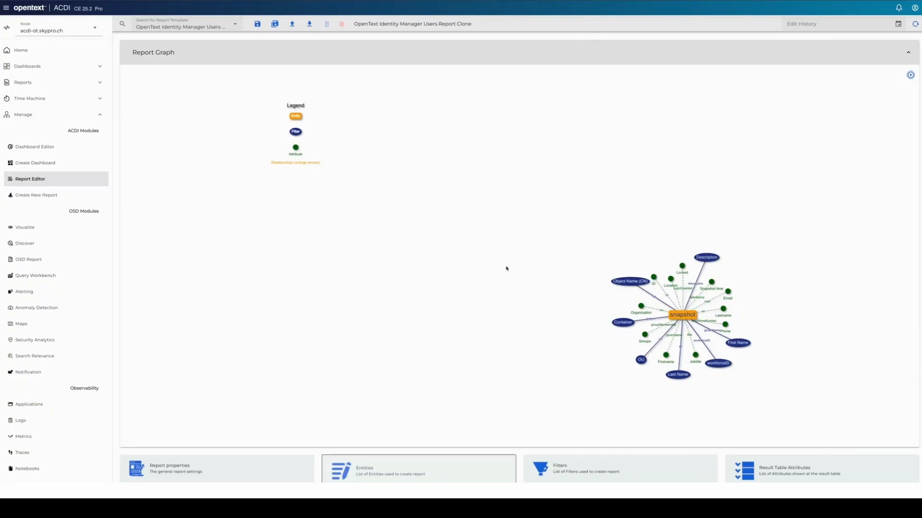
scroll(507, 269, "up", 1)
scroll(571, 285, "up", 5)
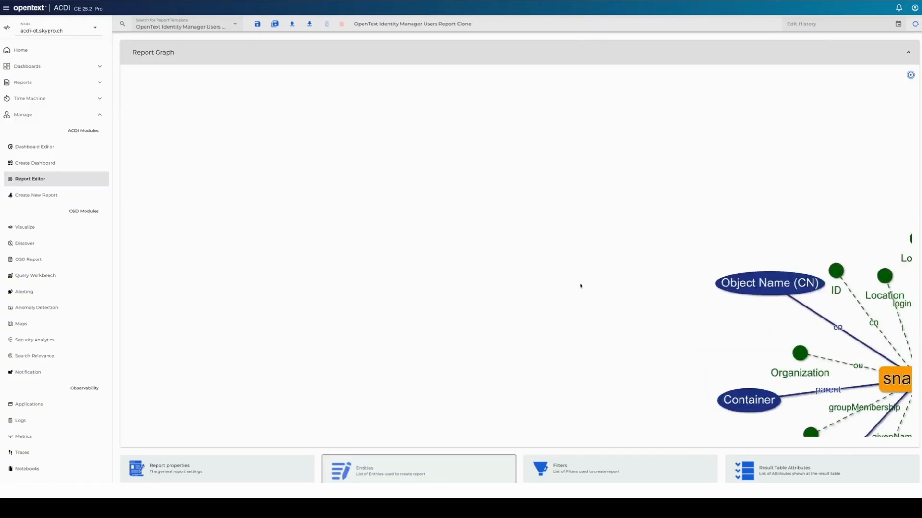
left_click_drag(580, 286, 245, 153)
left_click_drag(430, 153, 408, 192)
left_click_drag(747, 328, 816, 321)
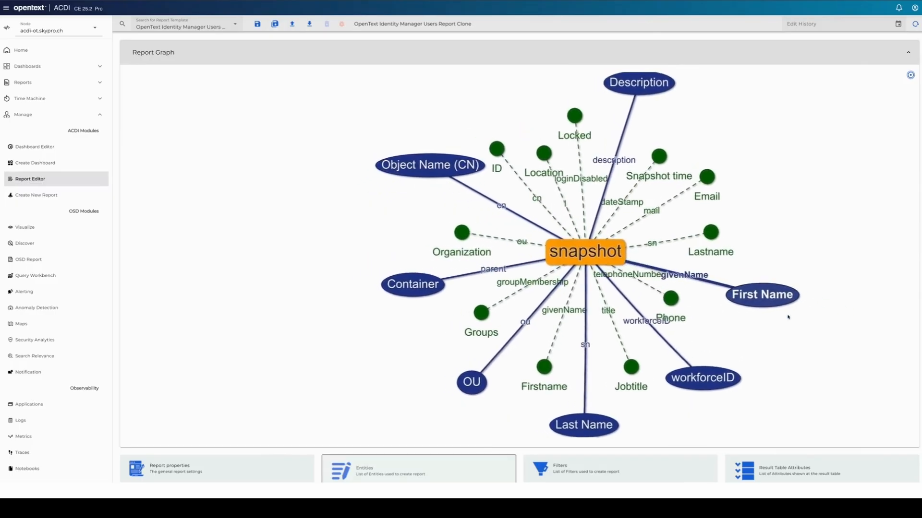
scroll(846, 465, "down", 2)
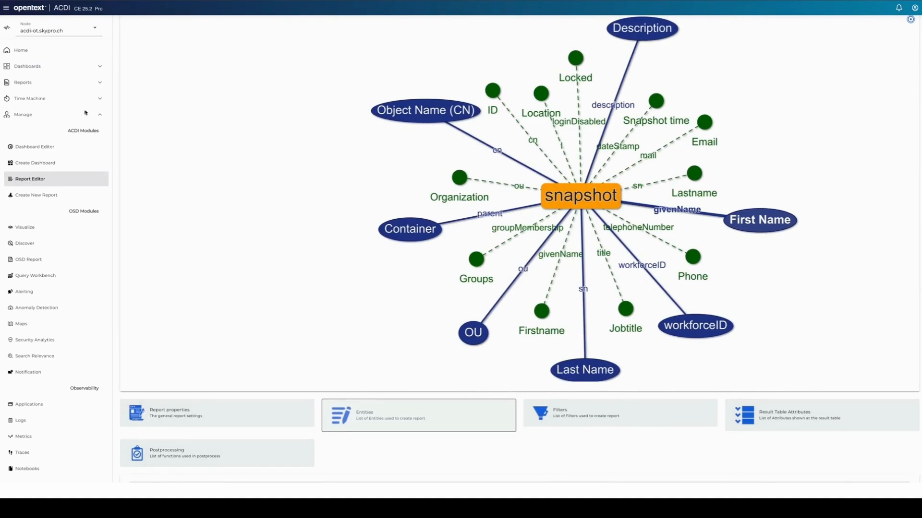
Step: Return to the reports overview, filter by name using "user" to find OpenText Identity Manager Audit Users Pro, and load that report
left_click(19, 82)
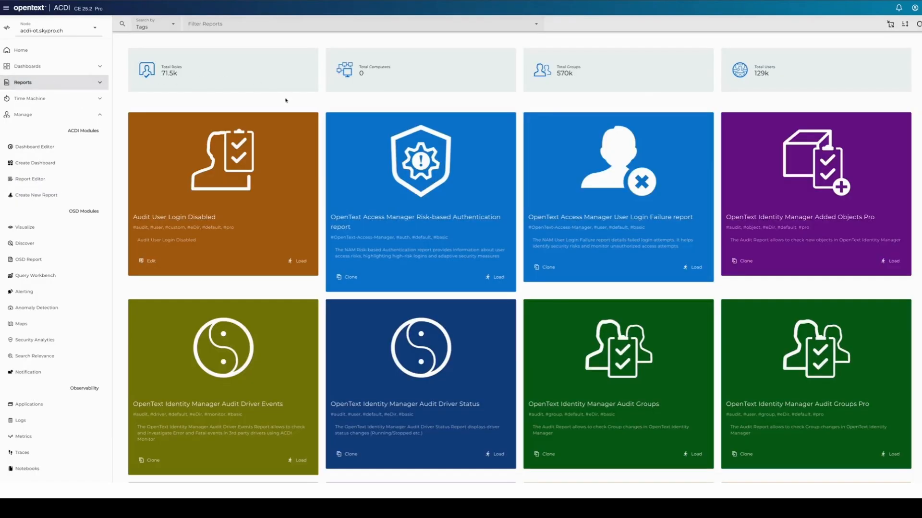
left_click(155, 24)
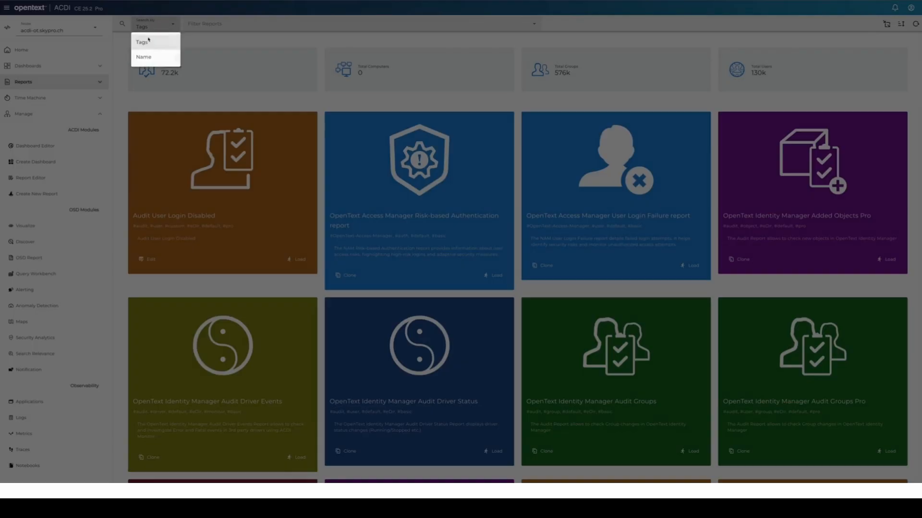
left_click(144, 54)
left_click(198, 24)
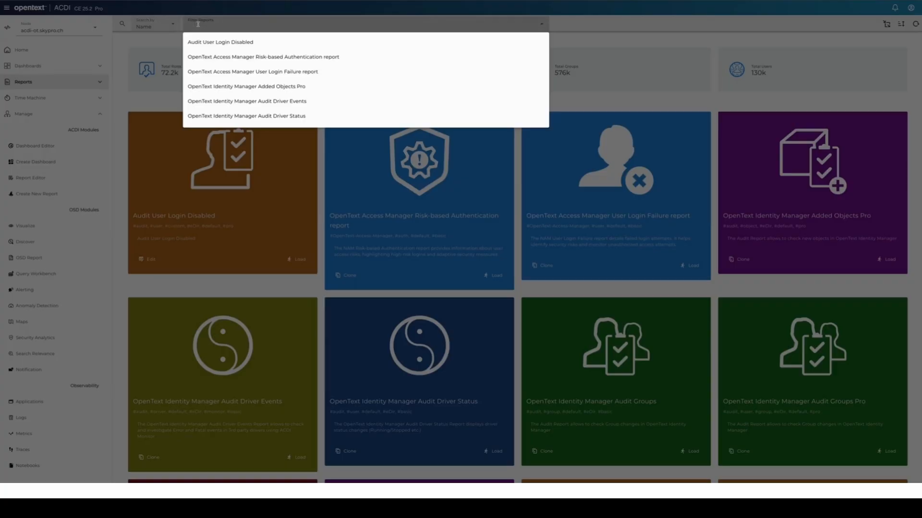
type("user")
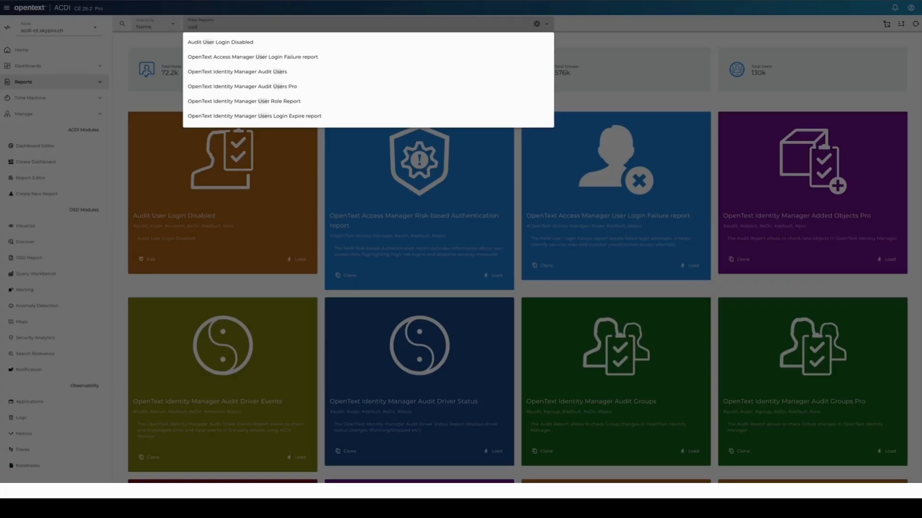
left_click(274, 88)
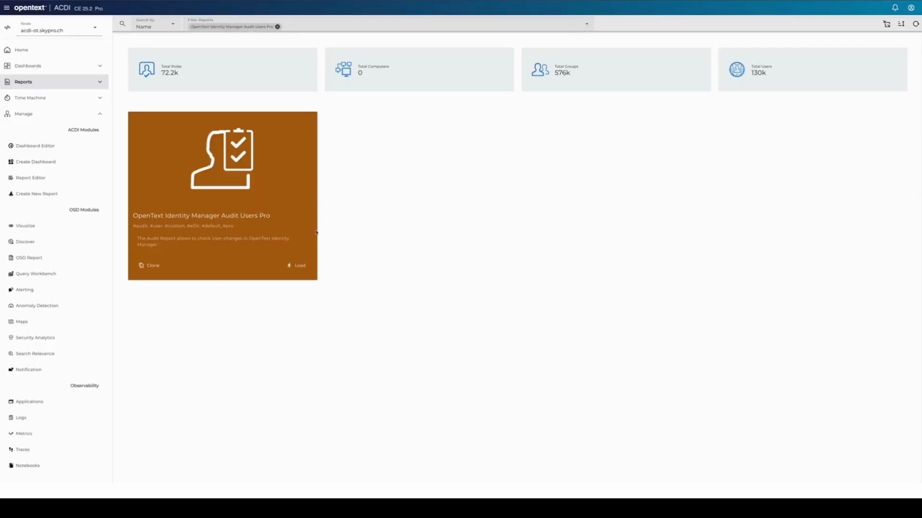
left_click(298, 266)
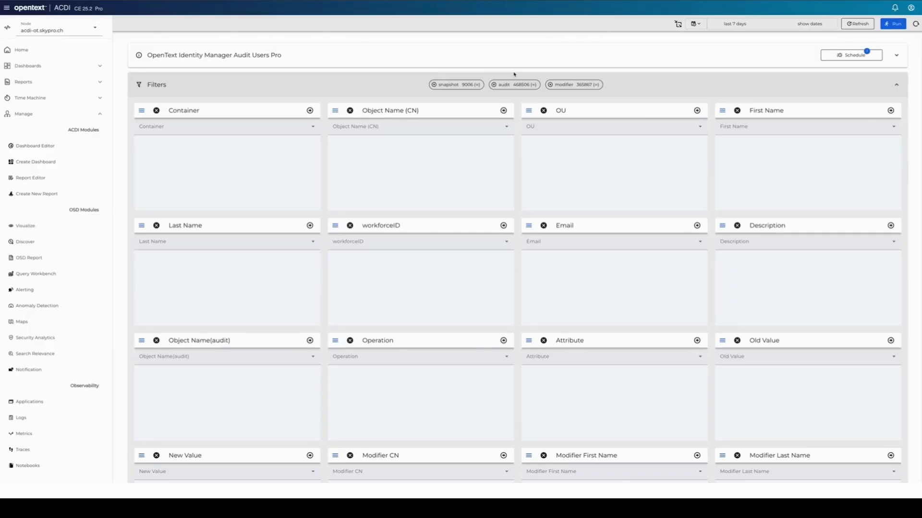
Step: Set the start of the report's time range to a relative value of 1 week ago
left_click(734, 24)
left_click(733, 27)
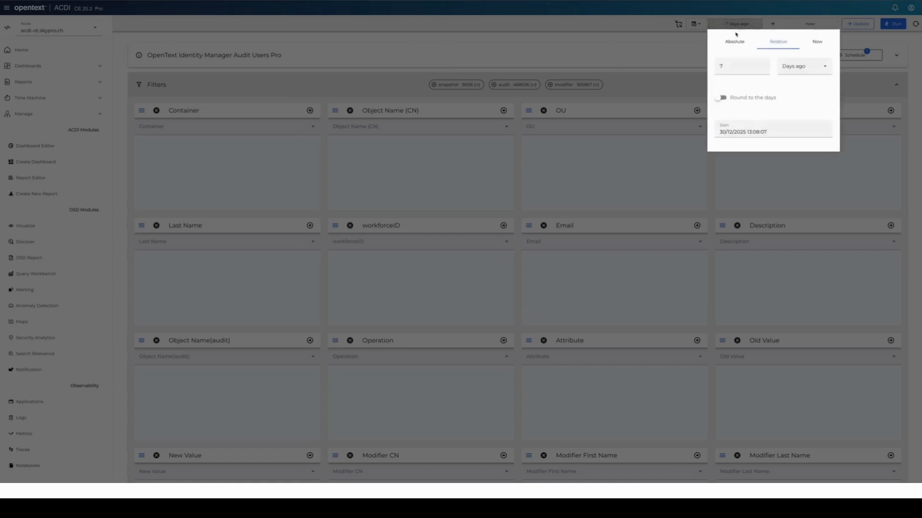
left_click(745, 68)
left_click(762, 69)
left_click(763, 69)
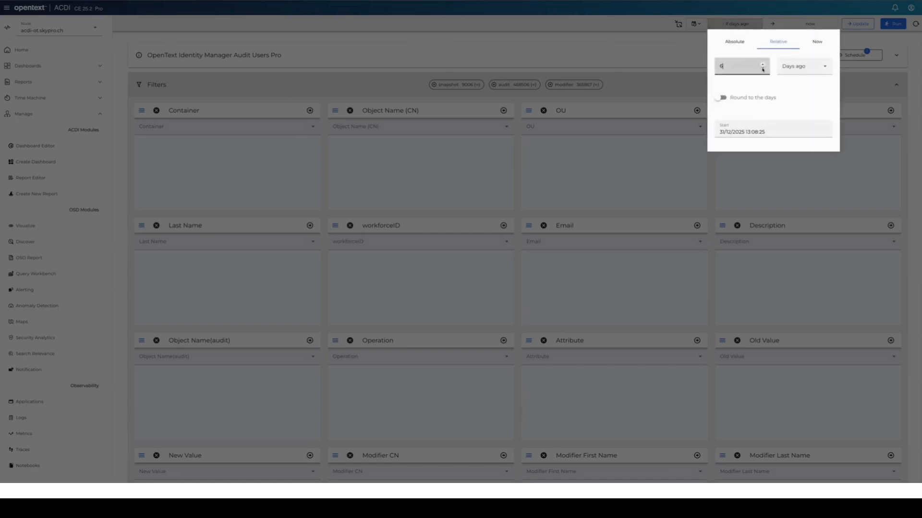
left_click(762, 70)
left_click(762, 70)
left_click(762, 70)
left_click(762, 69)
left_click(804, 66)
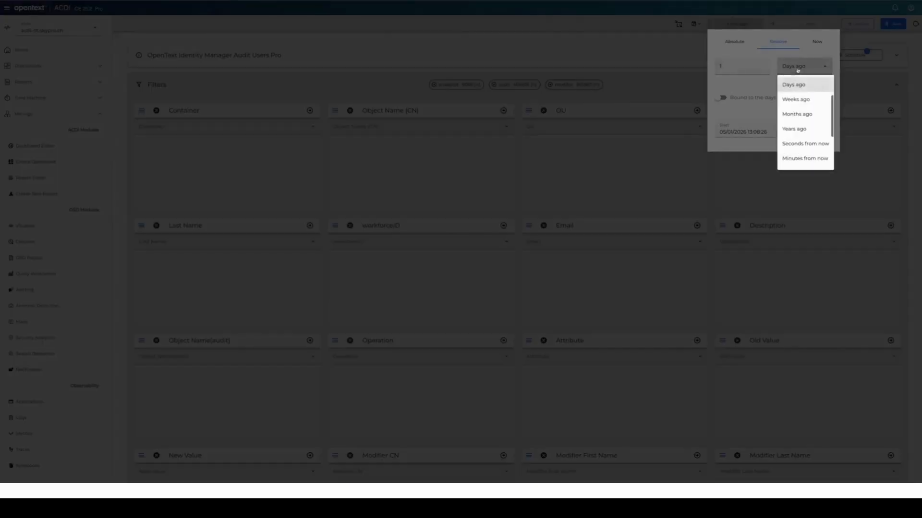
left_click(801, 100)
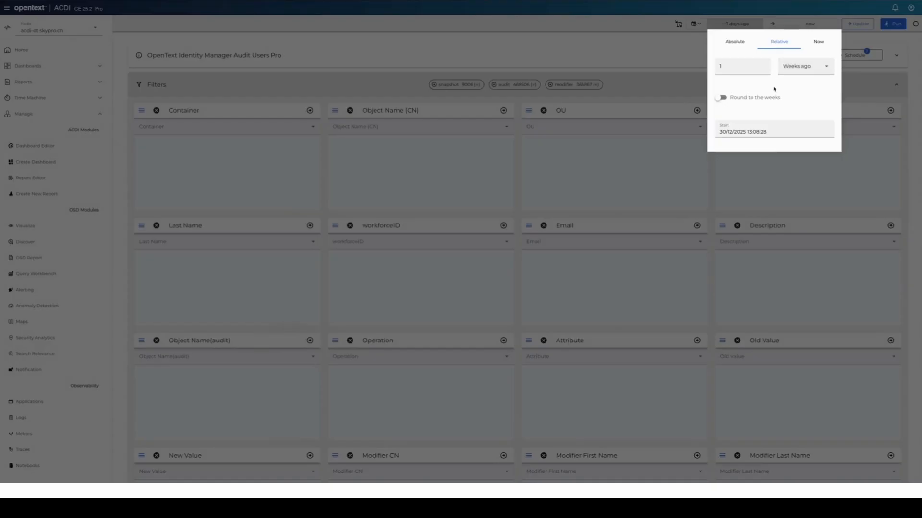
Step: View the absolute date options for the time range start and return to the relative setting
left_click(735, 42)
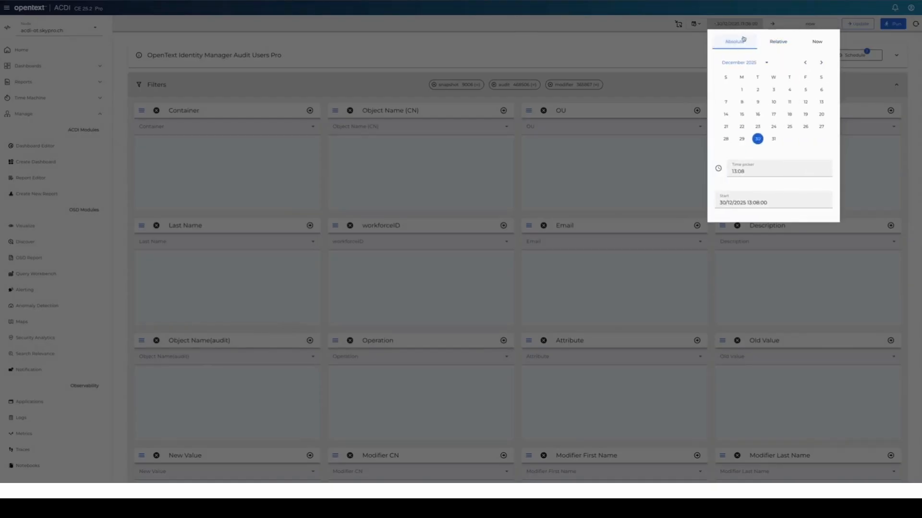
left_click(777, 42)
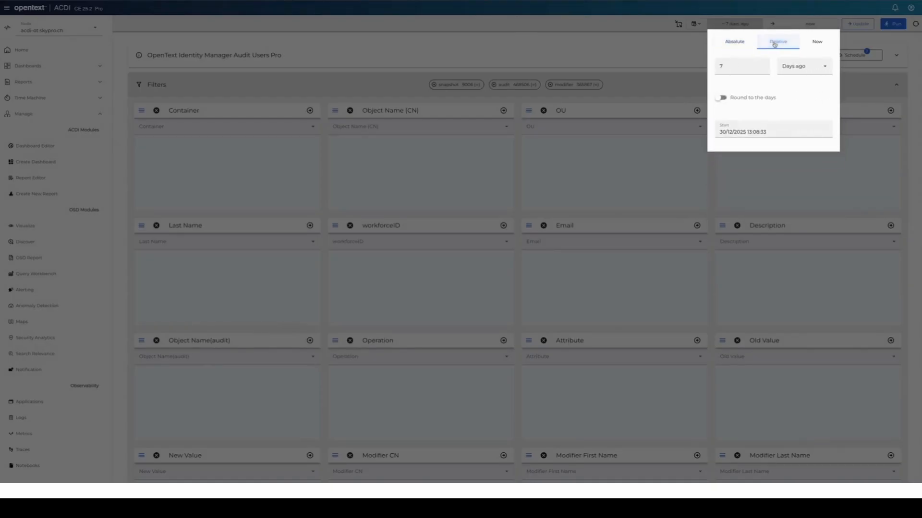
Step: Keep the time range start at 7 days ago and apply a single surname to the Last Name filter
left_click(748, 70)
left_click(852, 37)
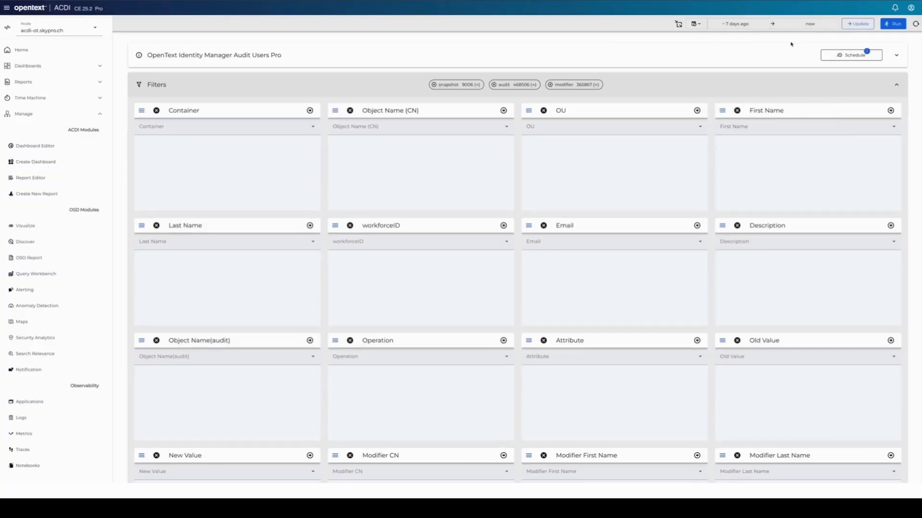
left_click(204, 243)
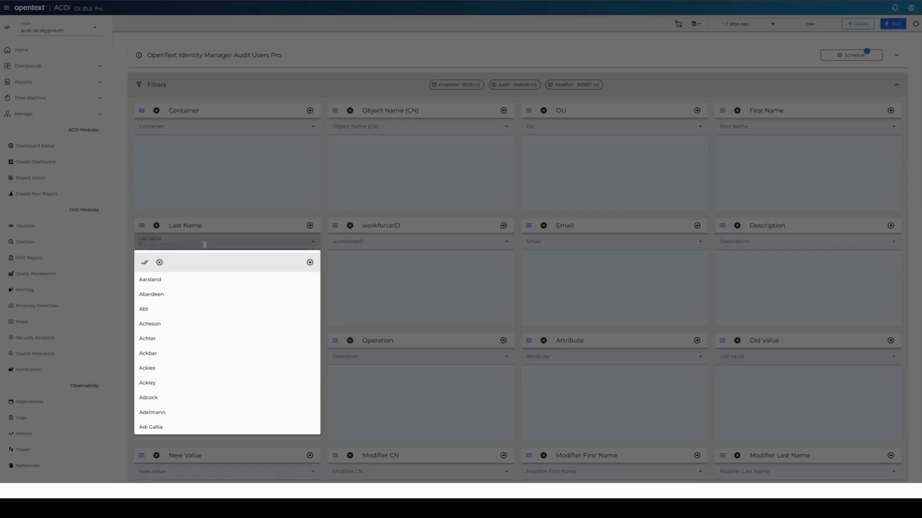
type("Achter")
left_click(154, 339)
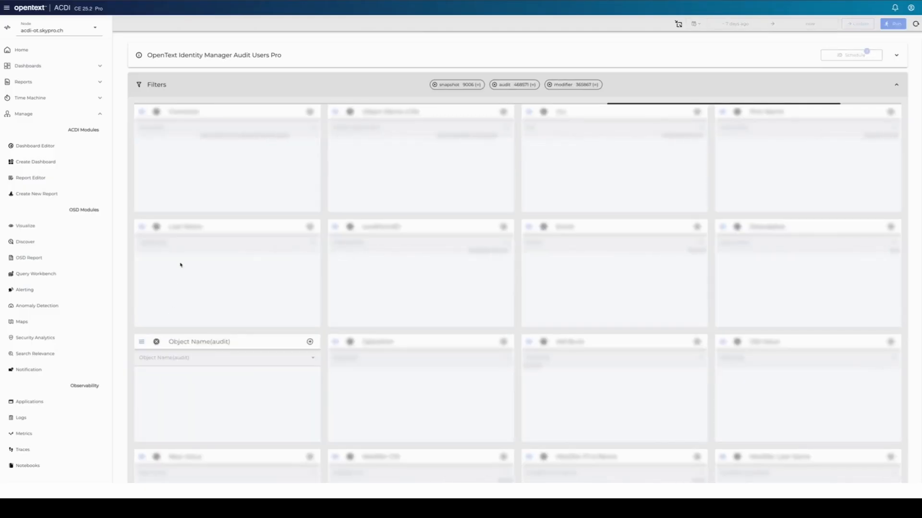
left_click(178, 241)
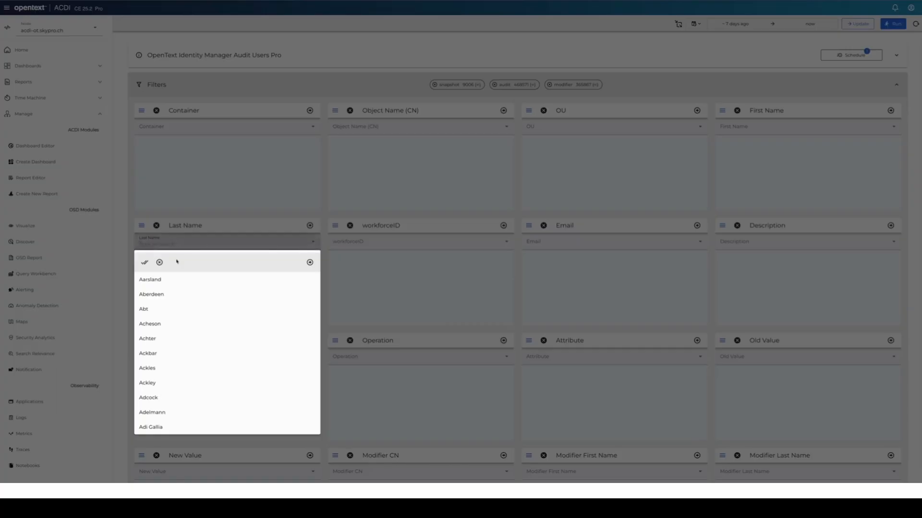
left_click(153, 338)
left_click(310, 262)
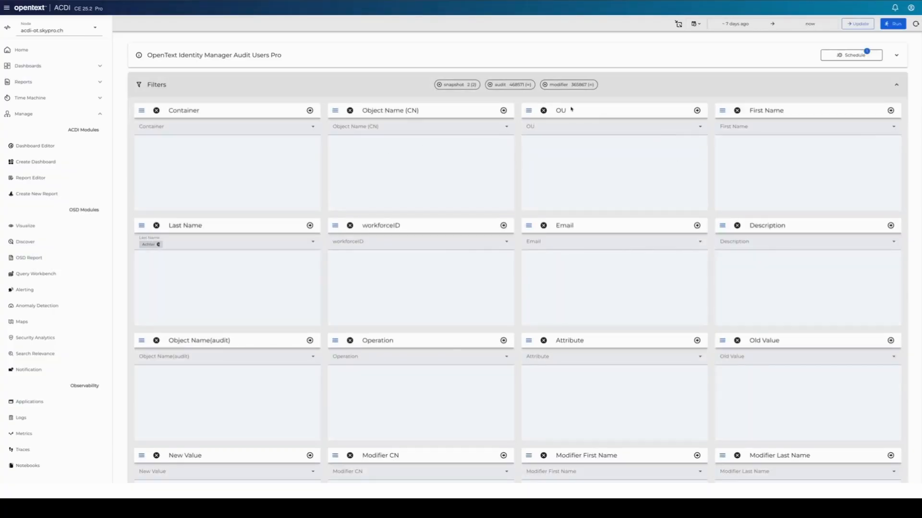
Step: Run the Audit Users Pro report with the selected filter and review the listed attribute changes
left_click(894, 24)
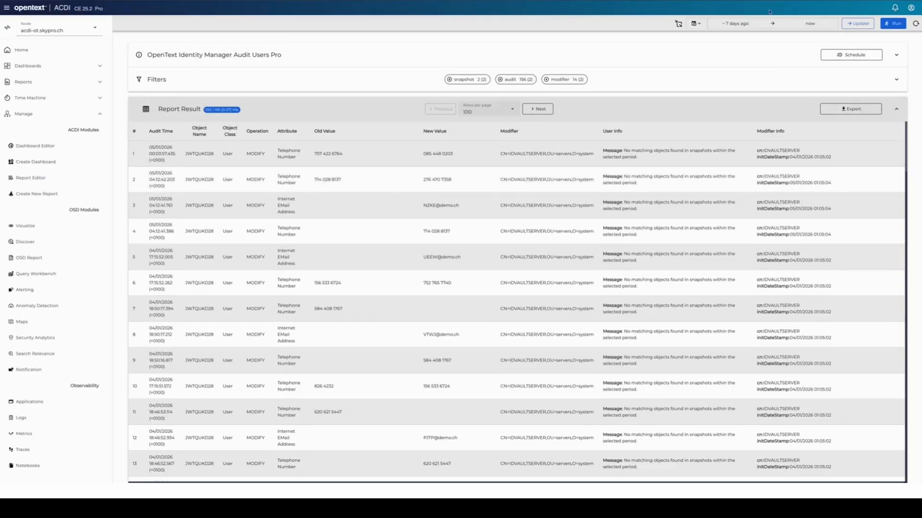
scroll(277, 253, "down", 3)
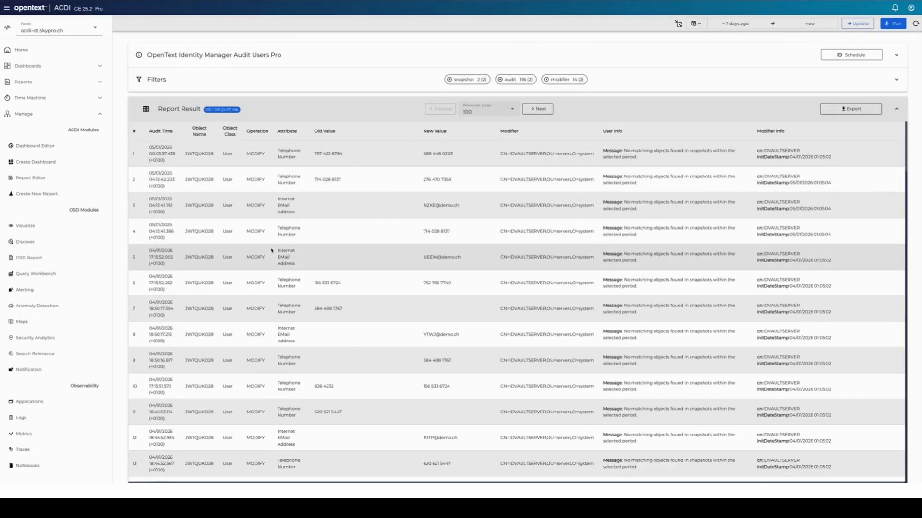
scroll(281, 252, "down", 15)
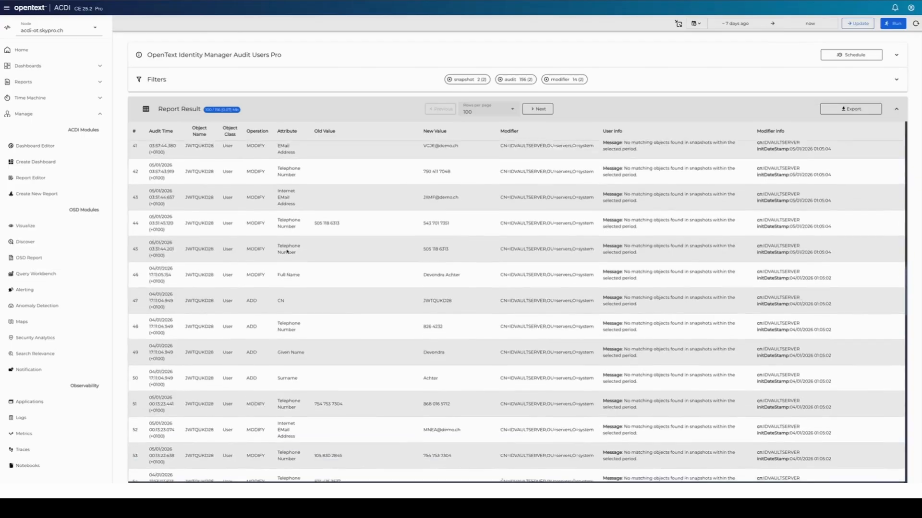
scroll(287, 251, "up", 12)
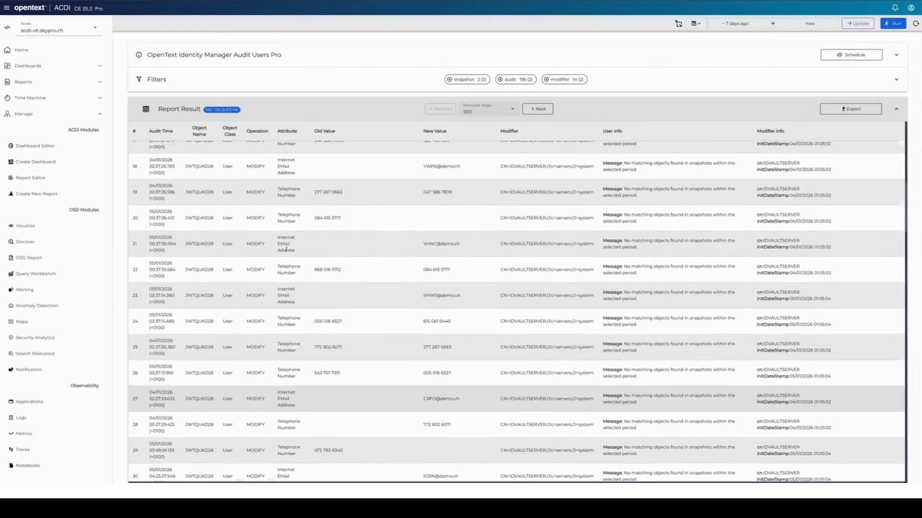
scroll(287, 250, "up", 5)
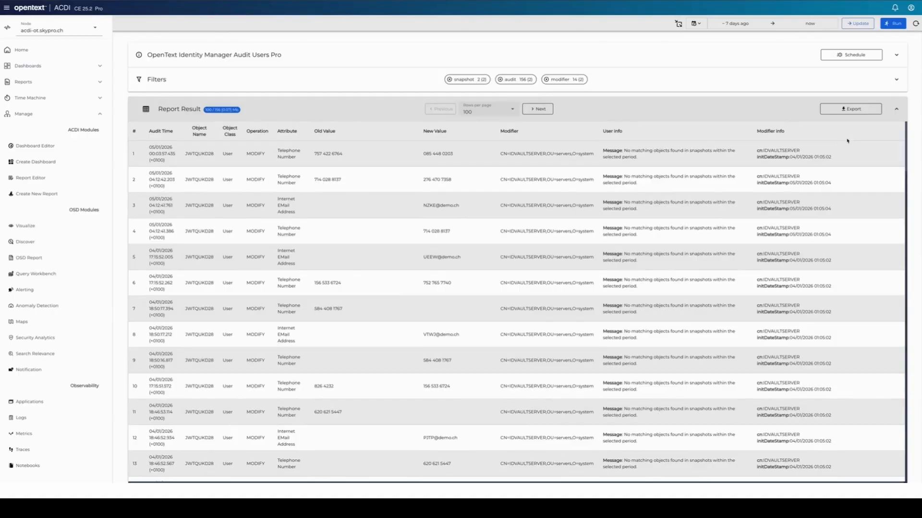
Step: Export the report result as CSV and download the newest exported file from the notifications
left_click(857, 109)
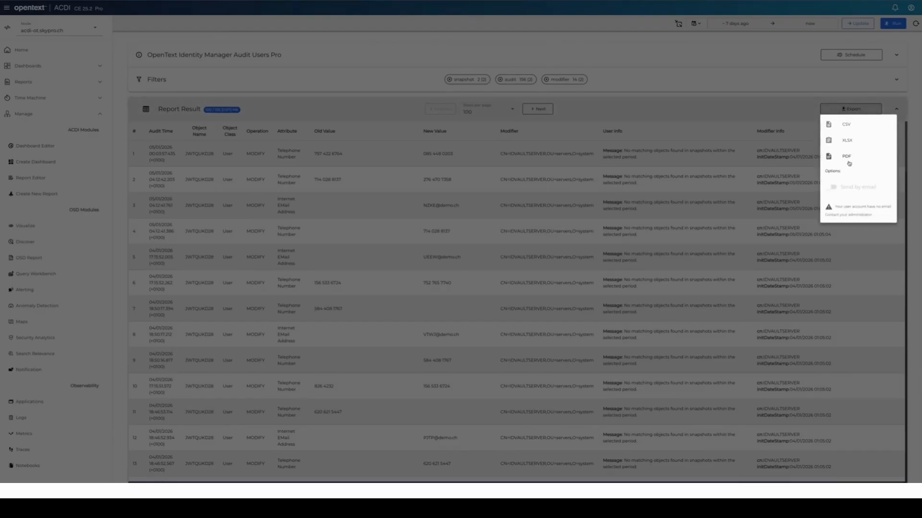
left_click(848, 126)
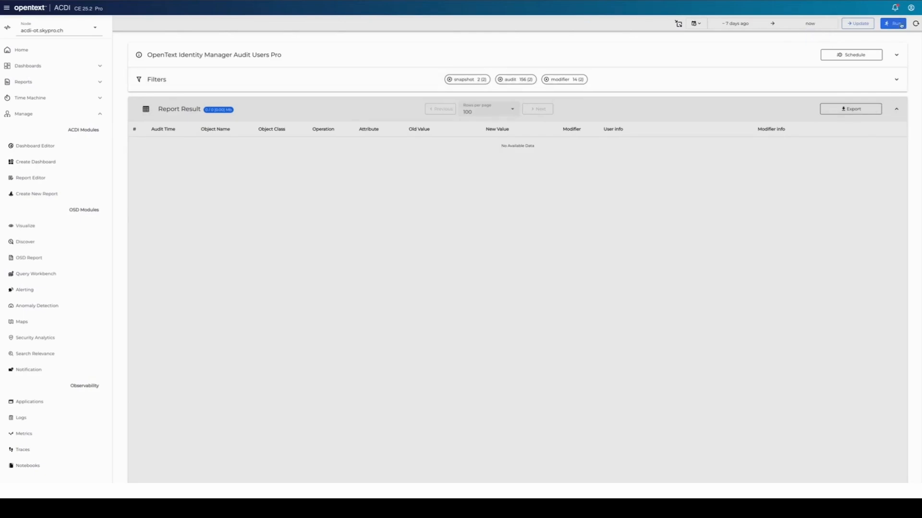
left_click(896, 9)
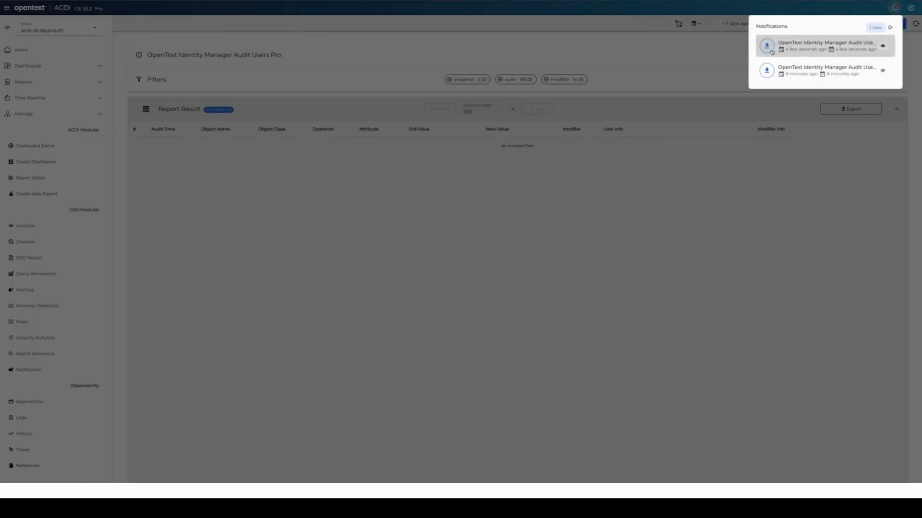
left_click(767, 46)
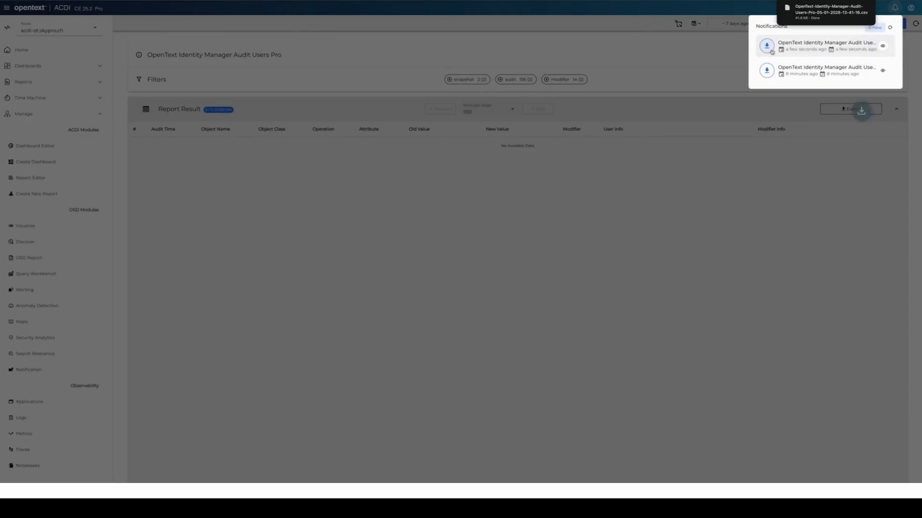
left_click(827, 148)
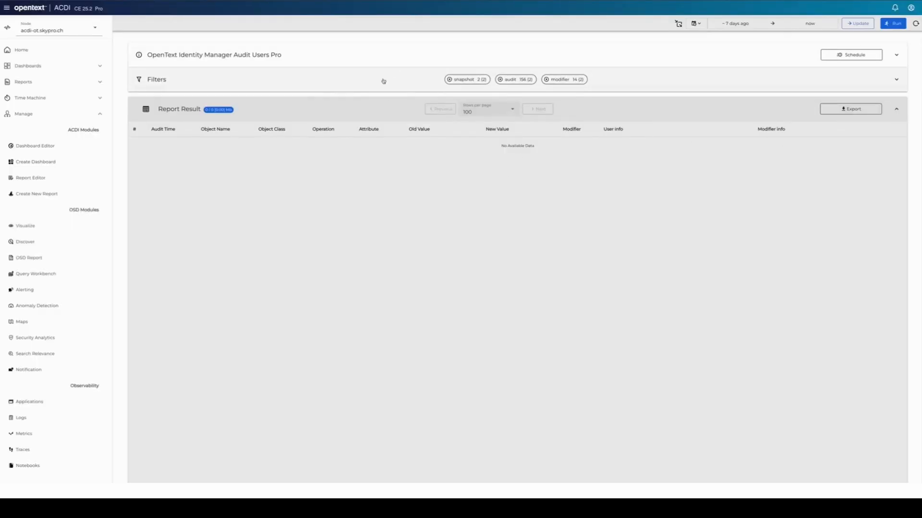
Step: Expand the report's details with its currently selected filters and add a new schedule
left_click(387, 60)
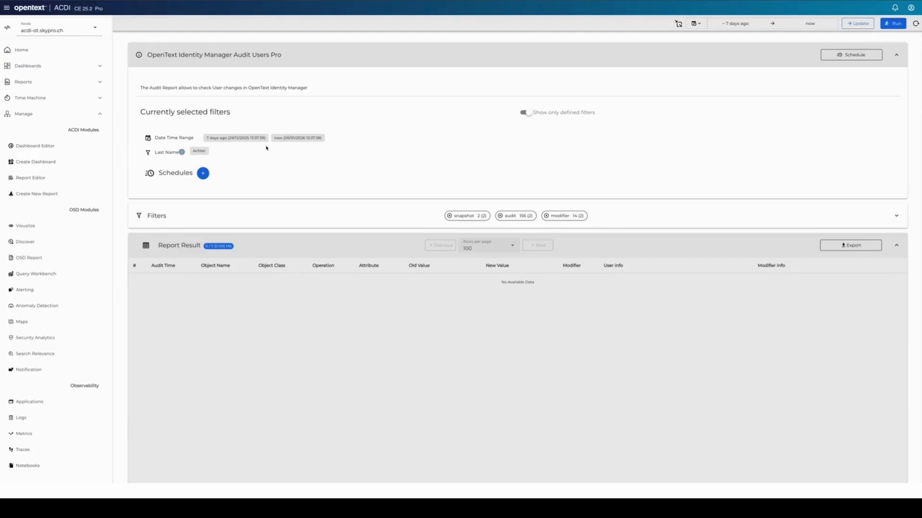
left_click(204, 173)
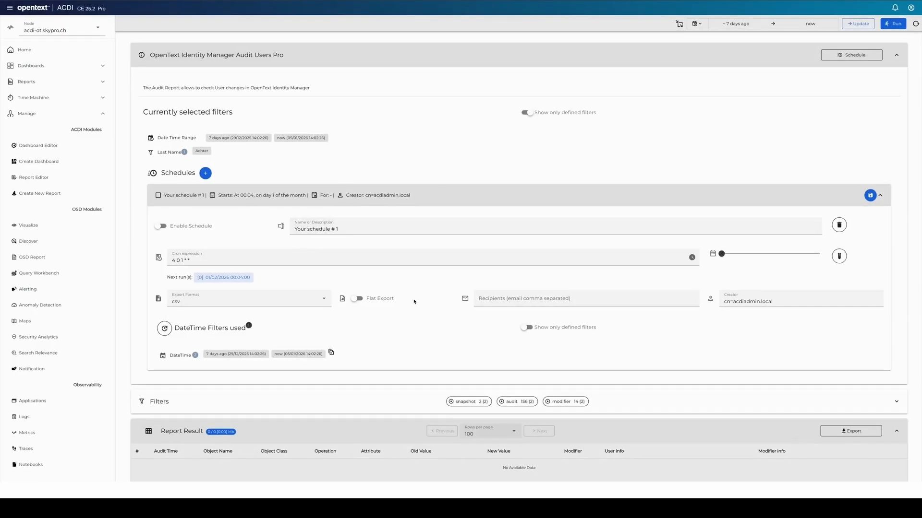
scroll(415, 302, "down", 1)
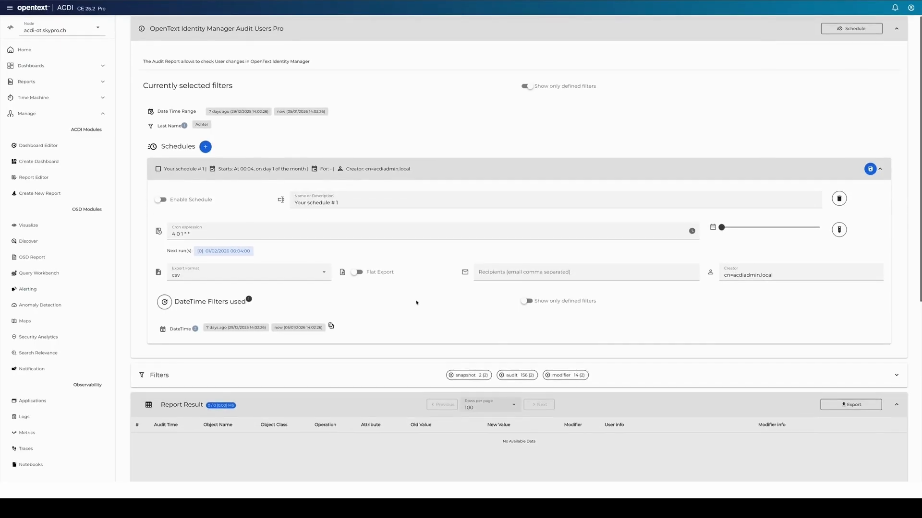
Step: Examine the new schedule's recipients field, cron expression and available export formats
left_click(496, 278)
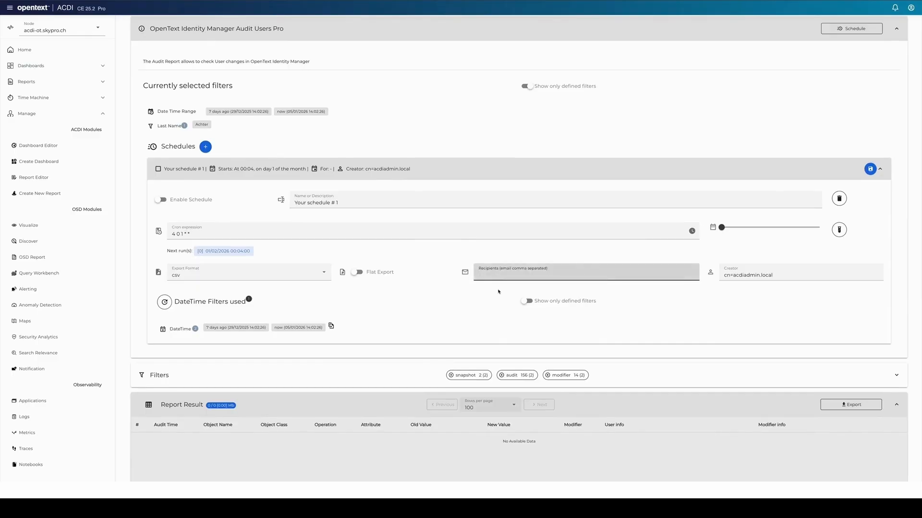
left_click(498, 292)
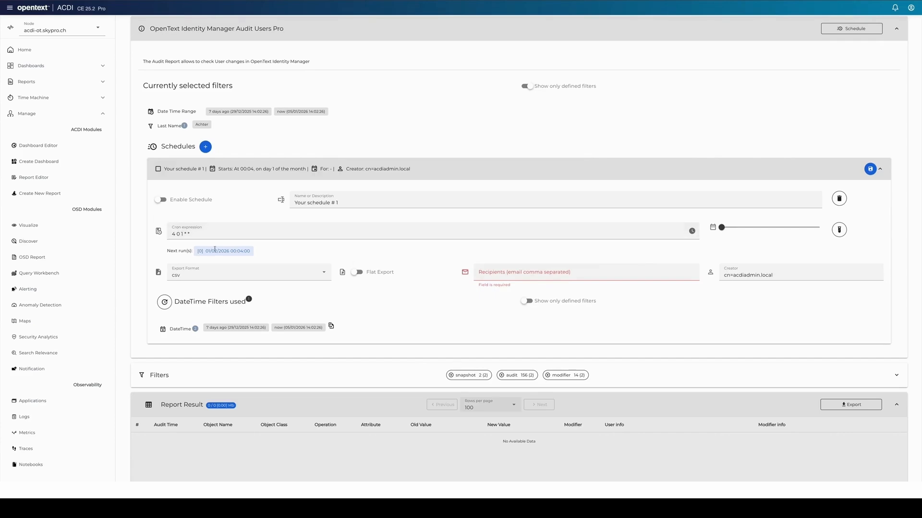
left_click_drag(169, 234, 197, 235)
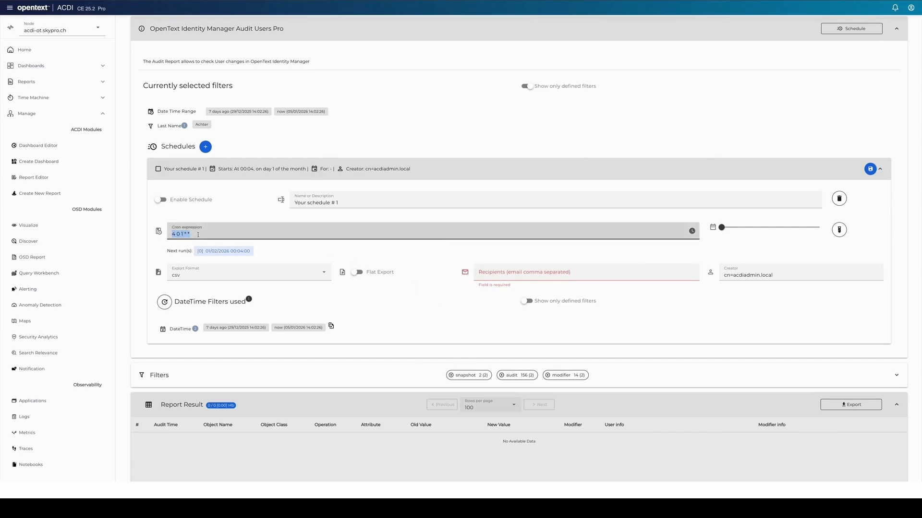
left_click(214, 219)
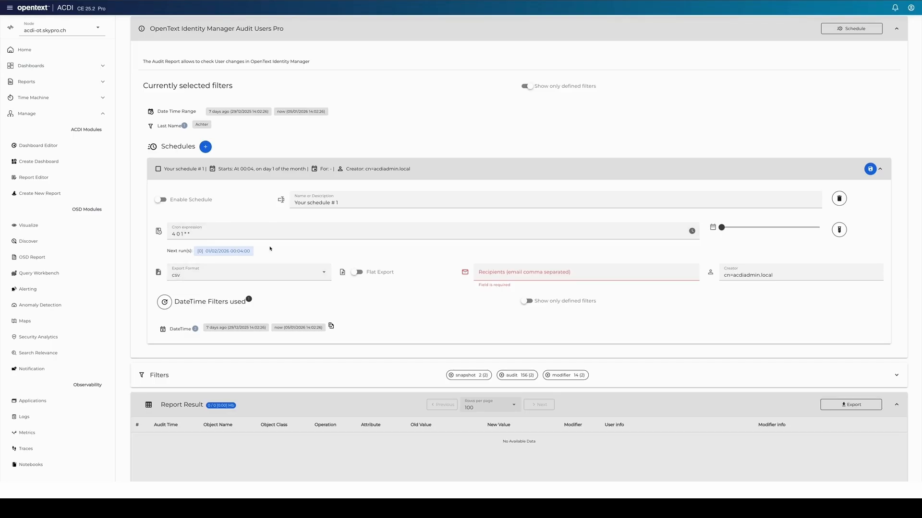
left_click(264, 273)
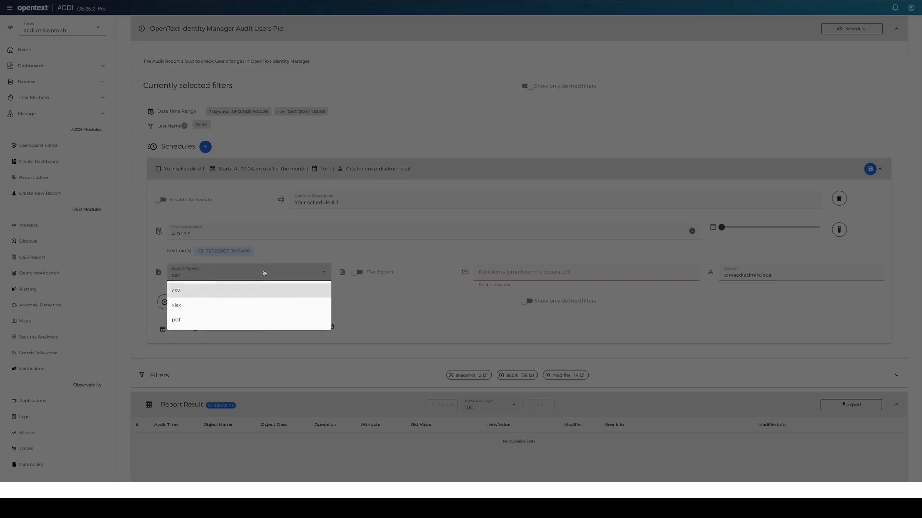
left_click(376, 291)
left_click(510, 275)
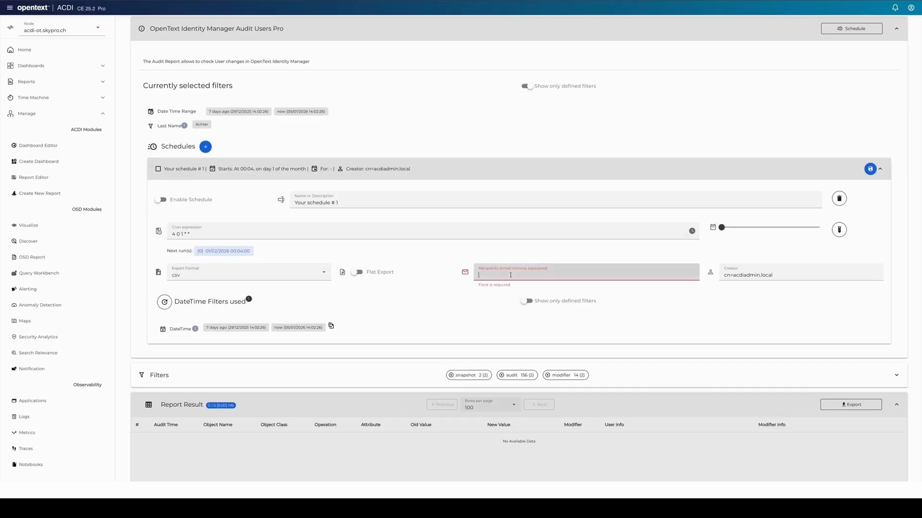
left_click(494, 305)
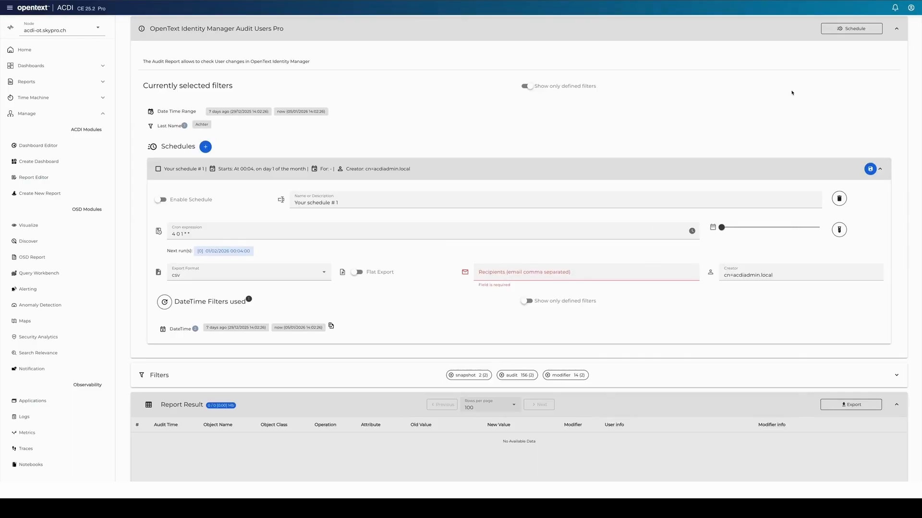
Step: Save the new schedule and collapse the report's details
left_click(870, 169)
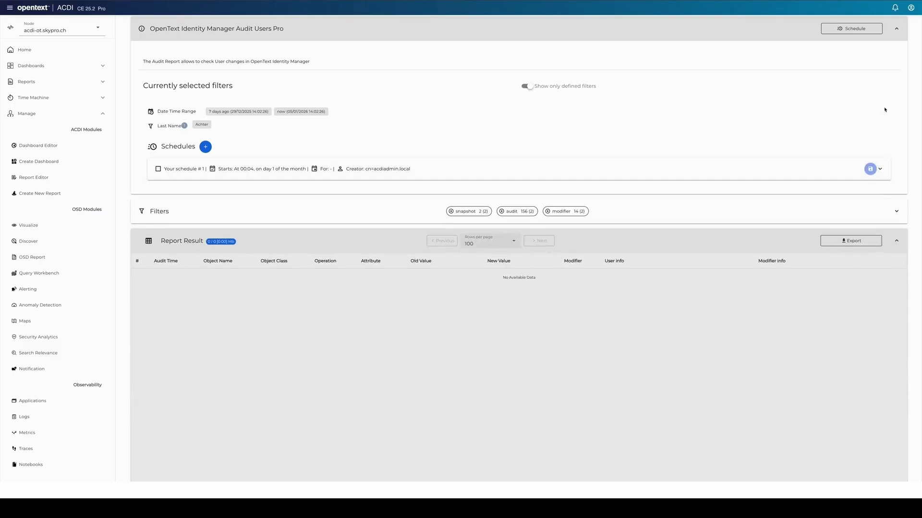
left_click(895, 29)
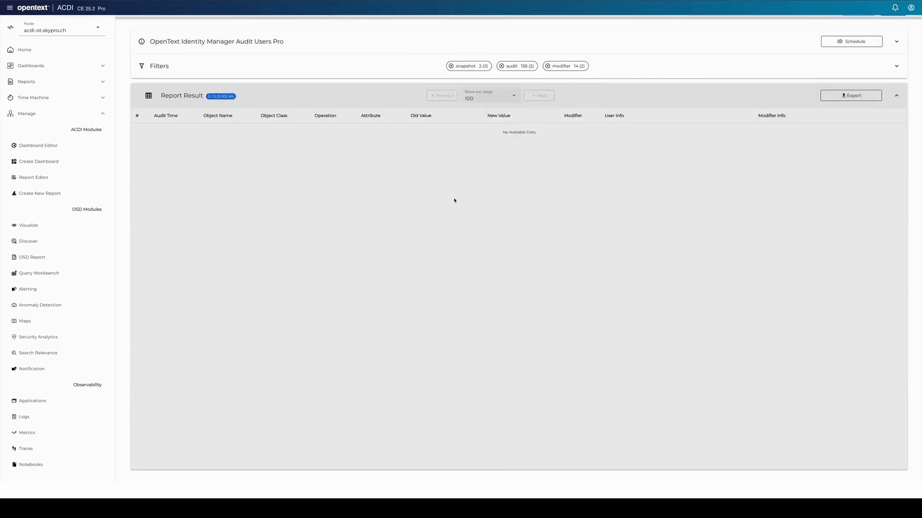
scroll(461, 210, "up", 1)
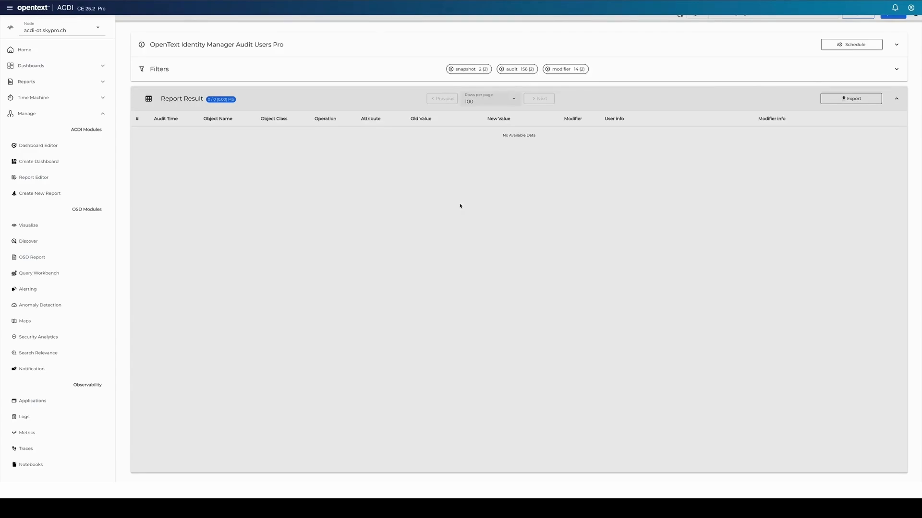
Step: Return to the reports overview and filter by name using "group" to select OpenText Identity Manager Group Membership Report Pro
left_click(22, 83)
left_click(144, 26)
left_click(149, 56)
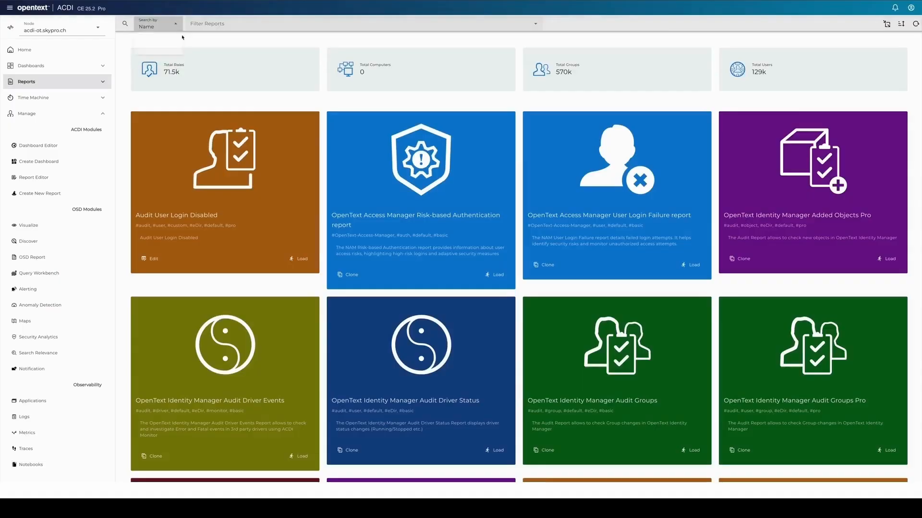
left_click(203, 25)
type("gro")
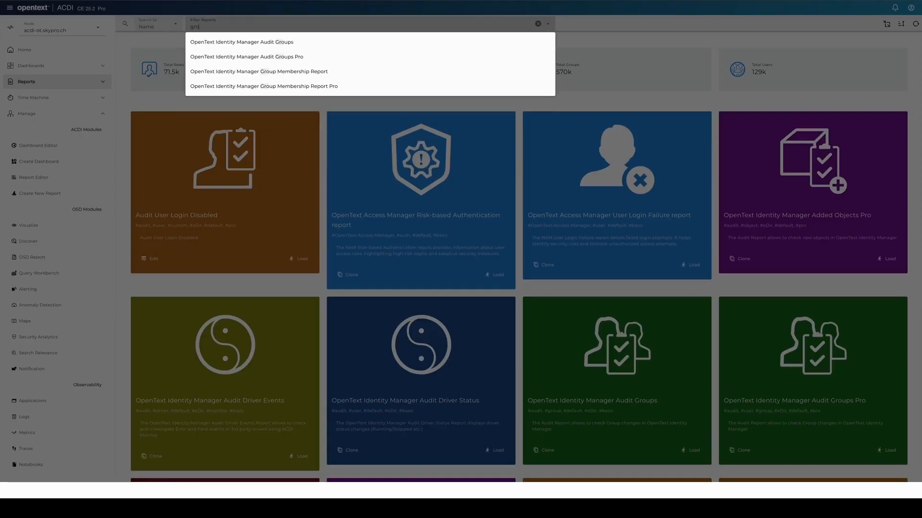
type("up member")
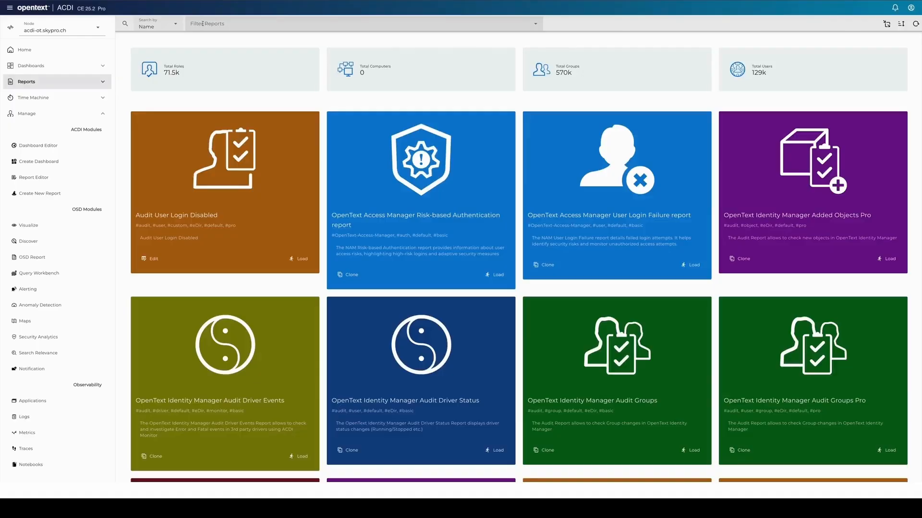
left_click(203, 23)
type("group")
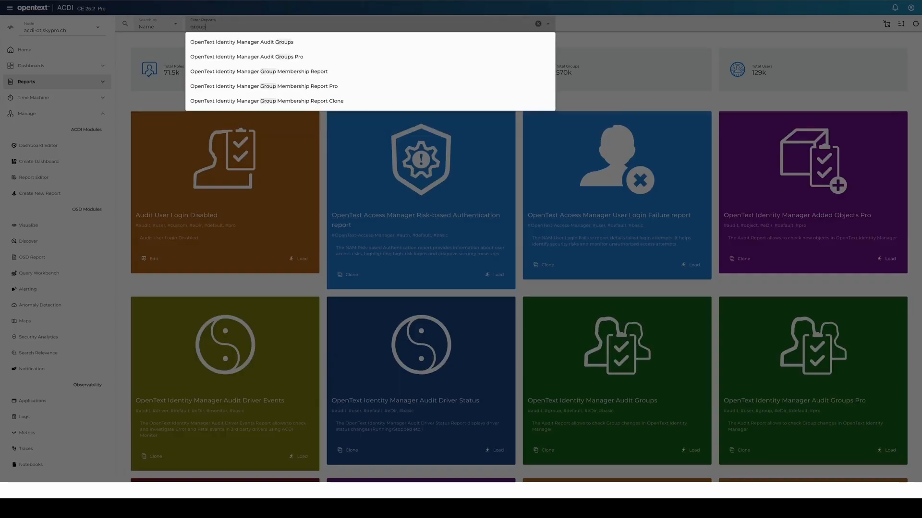
left_click(288, 86)
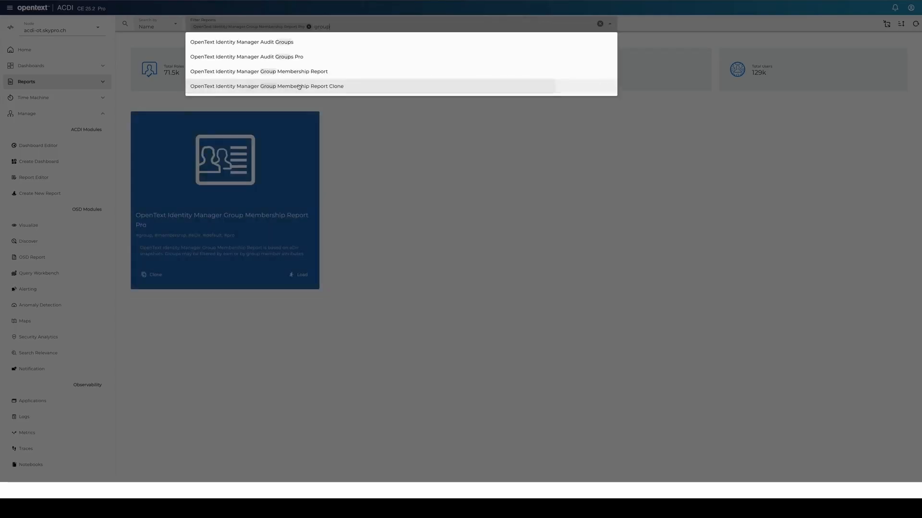
left_click(358, 206)
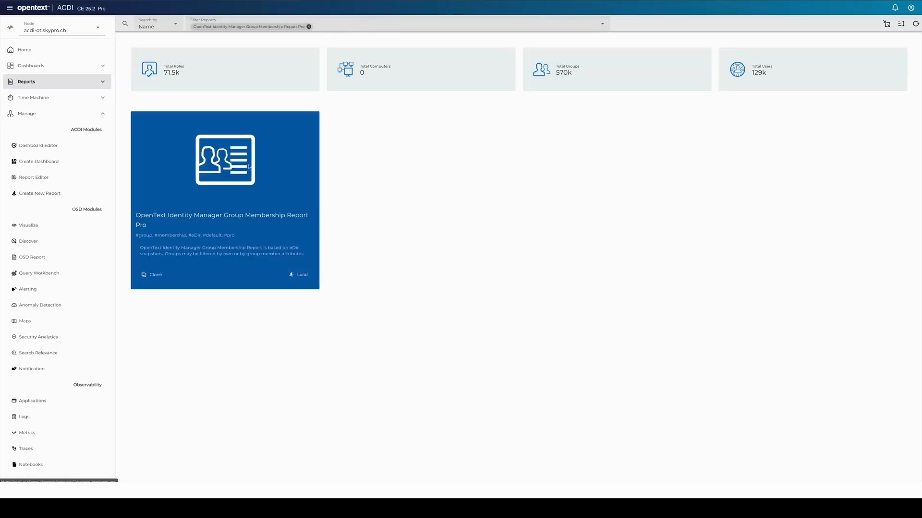
Step: Open the Report Editor and load the OpenText Identity Manager Group Membership Report Pro template
left_click(38, 177)
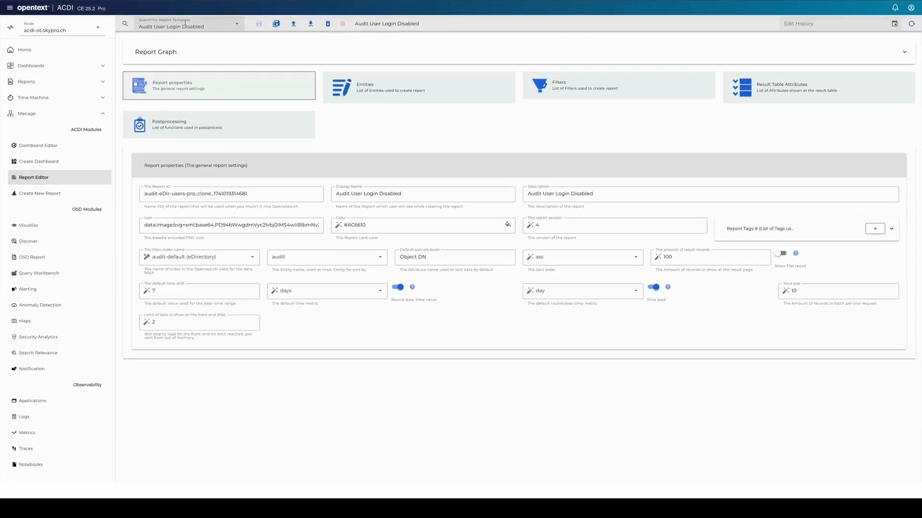
left_click(210, 26)
scroll(263, 86, "down", 8)
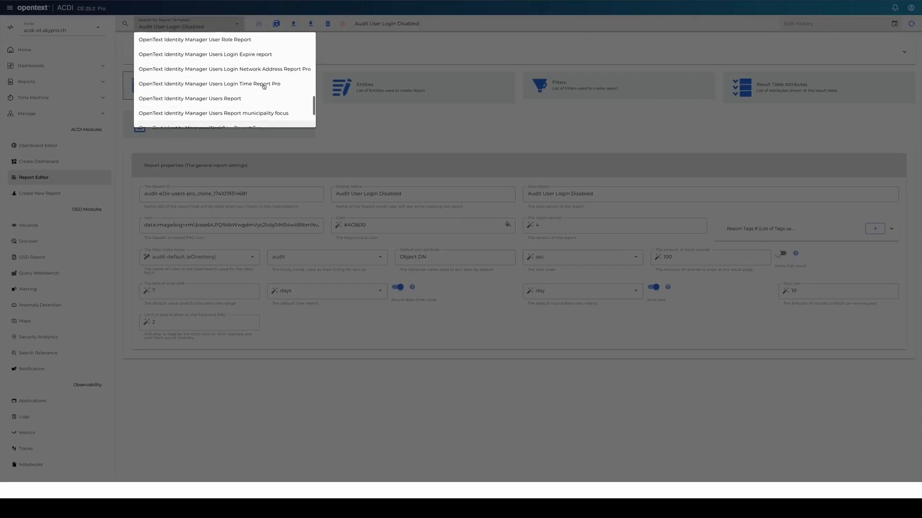
scroll(264, 86, "up", 5)
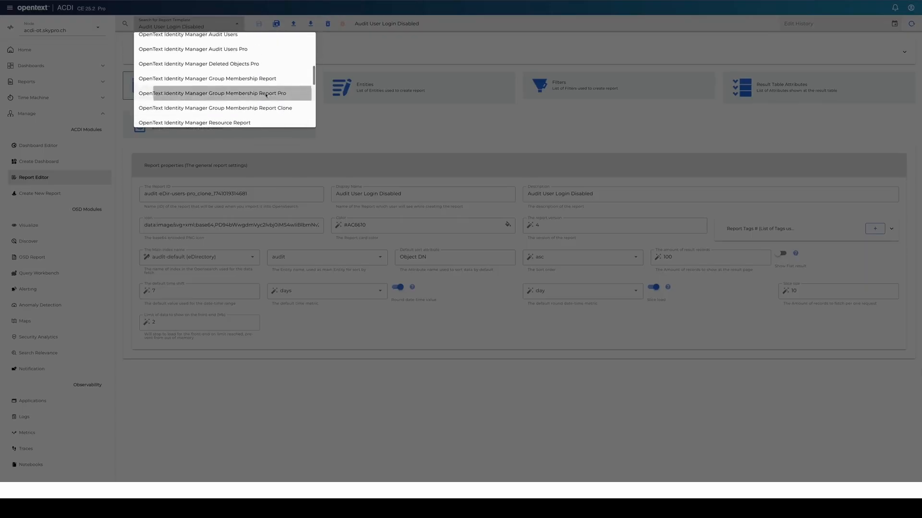
left_click(268, 92)
Step: Examine the template's group and person entities, including their queries, relations and mandatory attributes, and collapse both
left_click(379, 87)
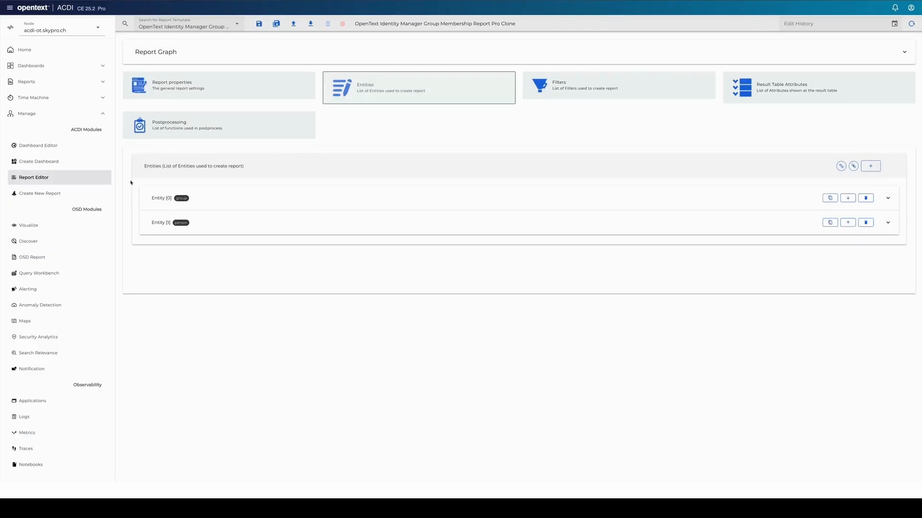
left_click(216, 199)
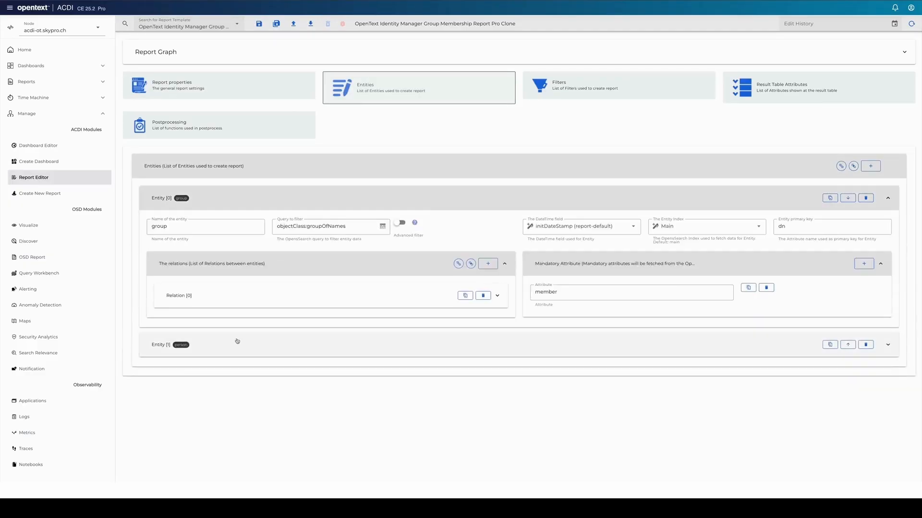
left_click(232, 341)
scroll(231, 341, "down", 1)
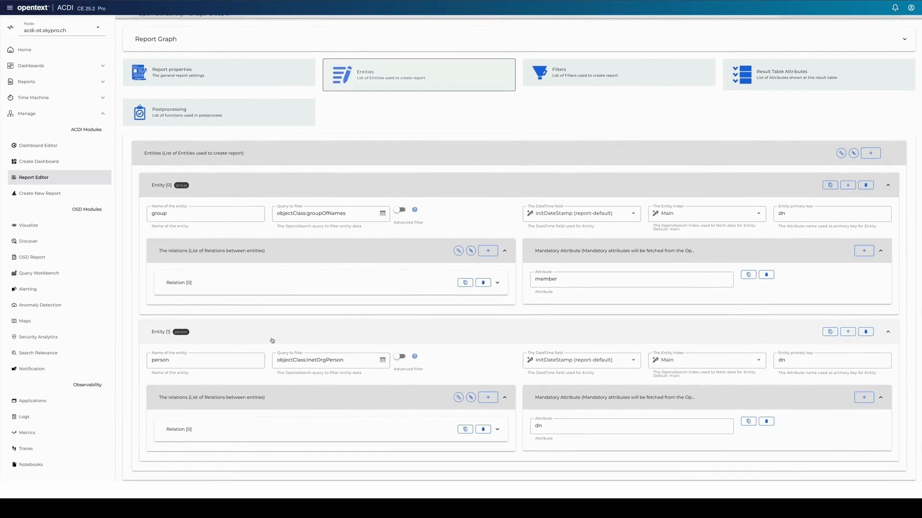
left_click(329, 282)
left_click(367, 279)
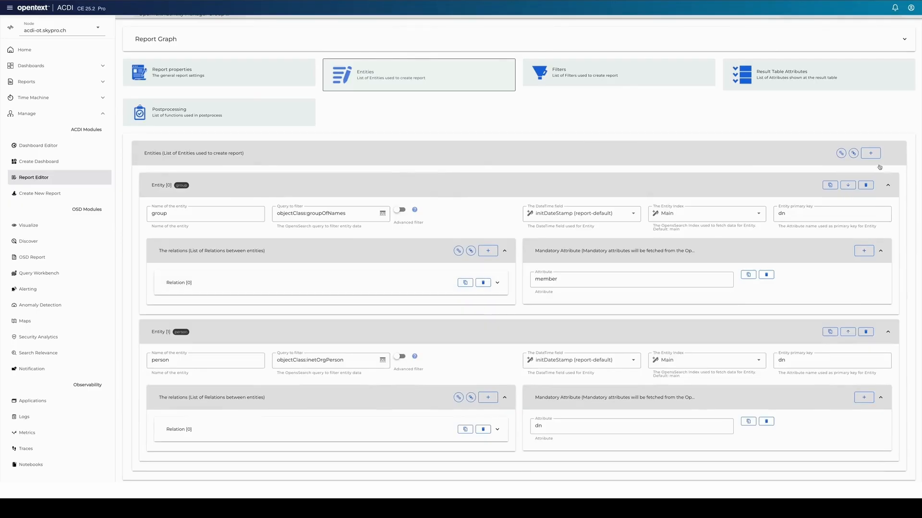
left_click(887, 185)
left_click(888, 229)
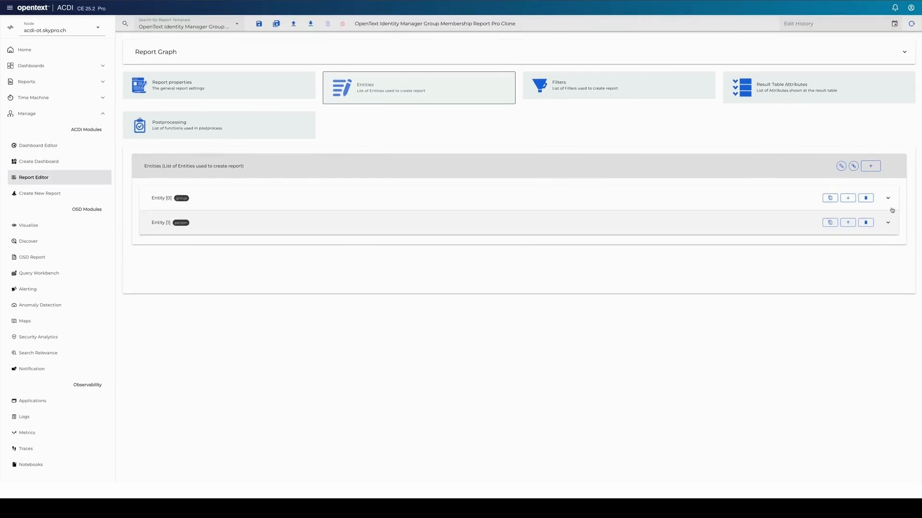
Step: Expand the report graph and examine how the person and group entities connect to their filters and attributes
left_click(433, 46)
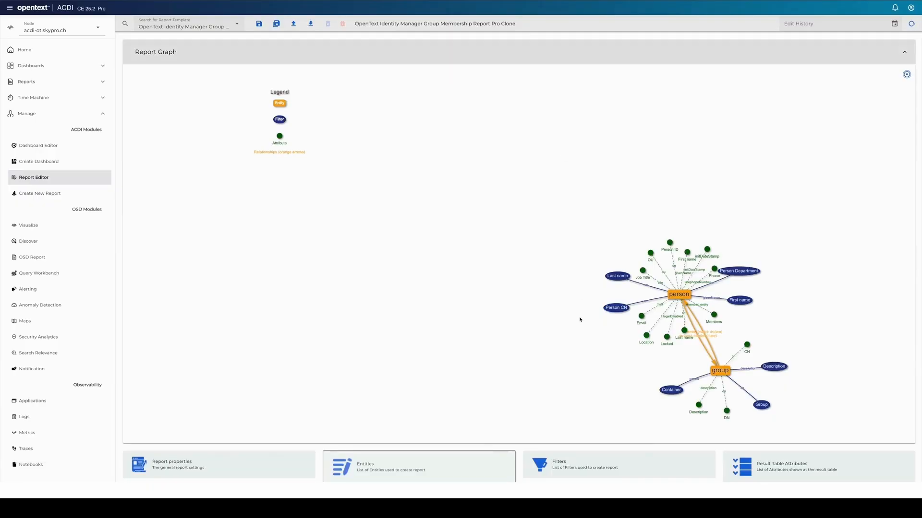
scroll(578, 318, "up", 5)
left_click_drag(578, 318, 229, 245)
scroll(423, 291, "down", 3)
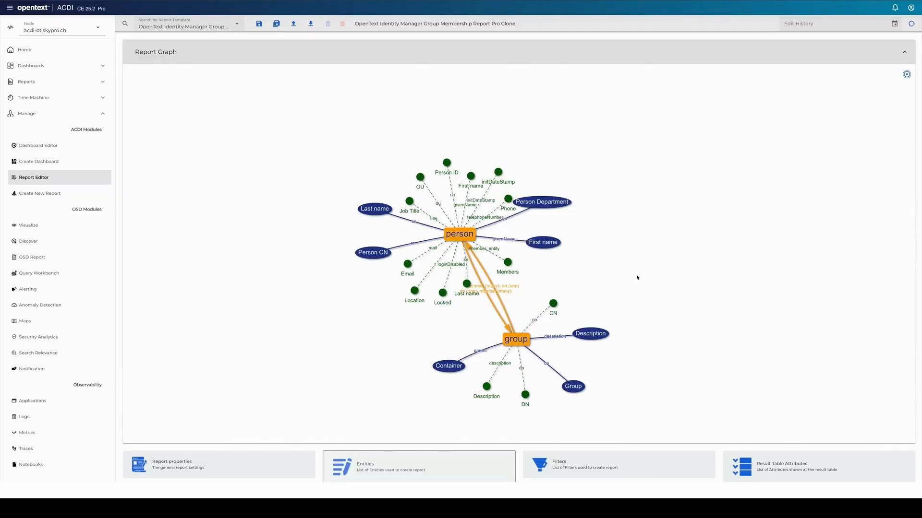
left_click_drag(543, 243, 556, 243)
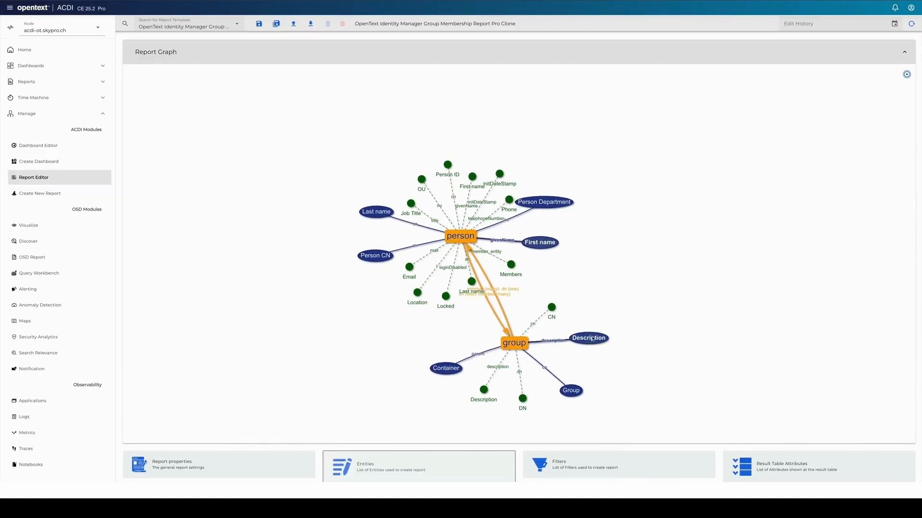
left_click_drag(591, 335, 612, 334)
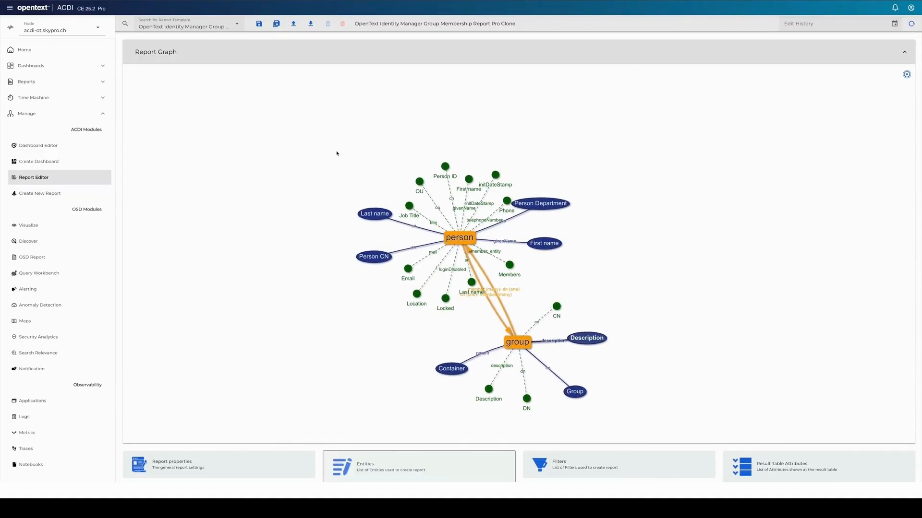
Step: Collapse the report graph and review the group entity's query and mandatory attribute
left_click(875, 54)
left_click(379, 194)
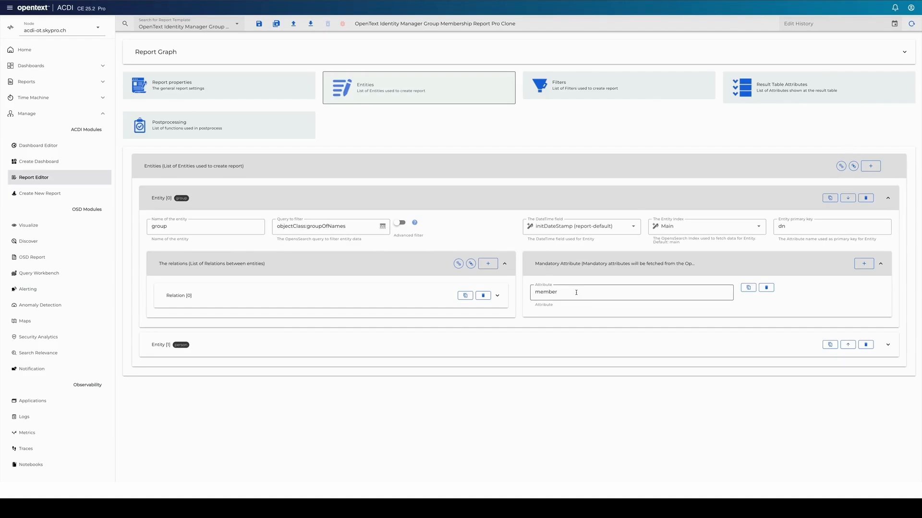
left_click(761, 195)
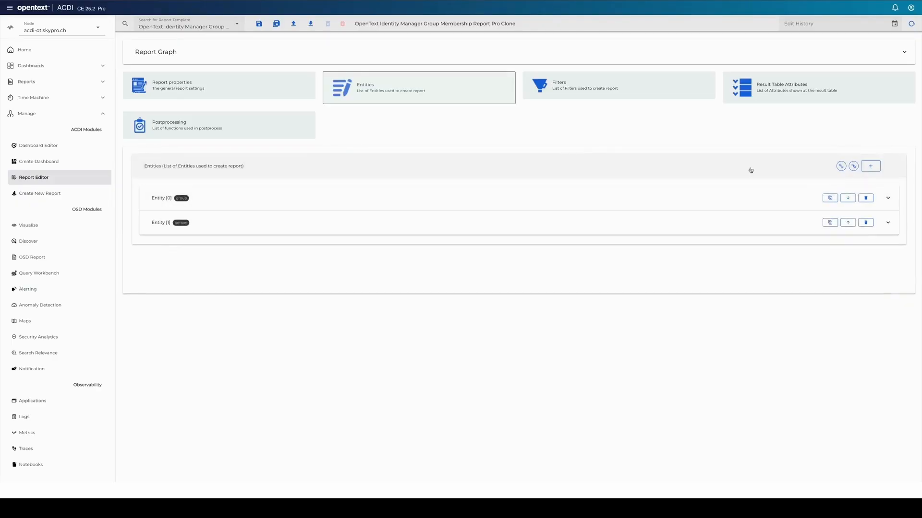
Step: Return to the reports overview, filter by name using "membership" and load OpenText Identity Manager Group Membership Report Pro
left_click(47, 82)
left_click(196, 24)
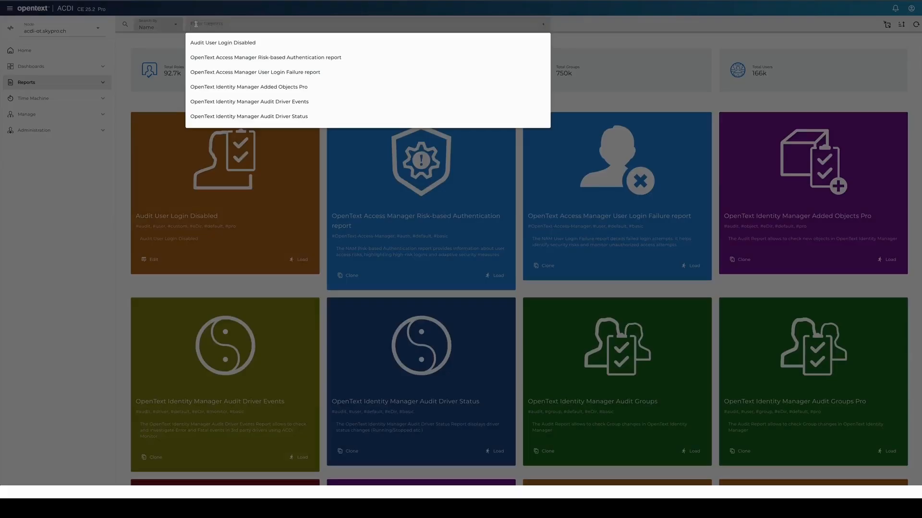
type("member")
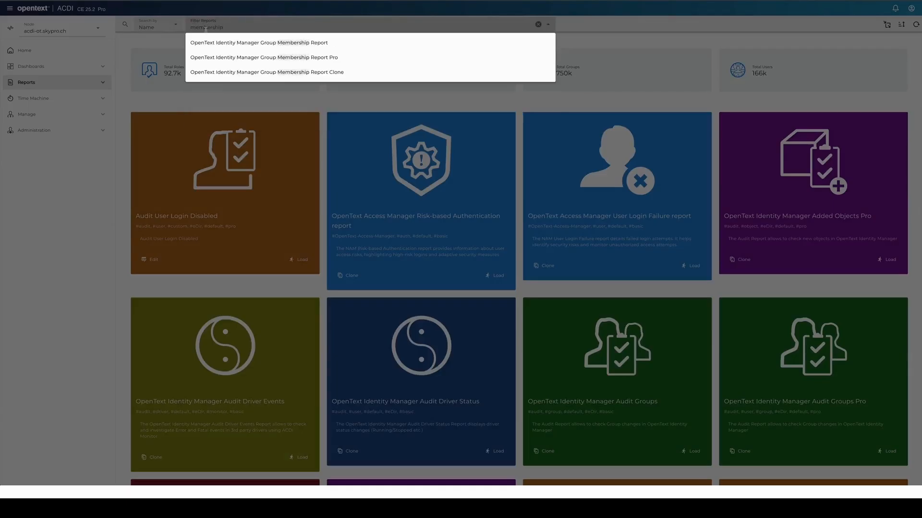
type("ship")
left_click(263, 57)
left_click(398, 130)
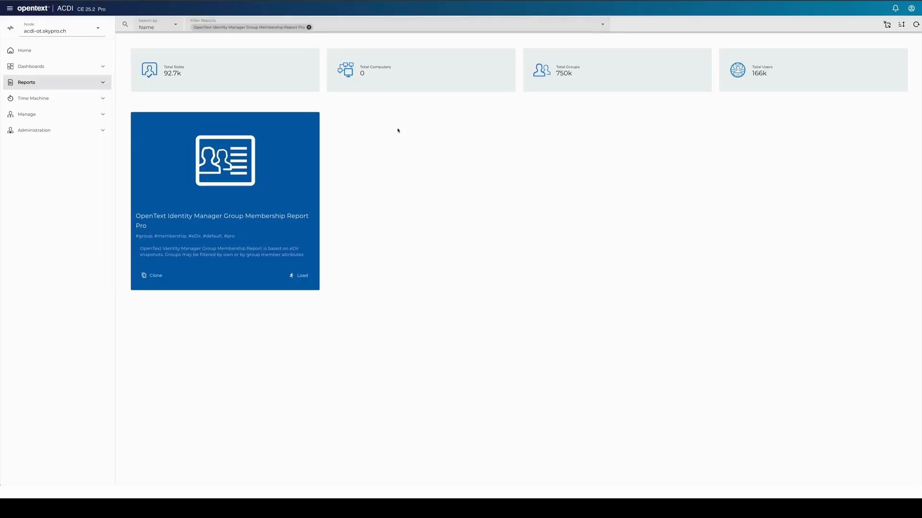
left_click(298, 276)
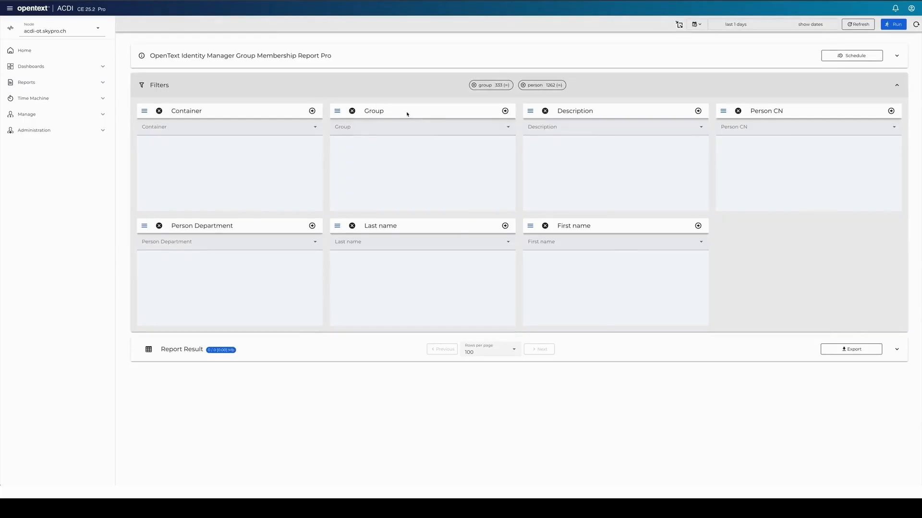
Step: Browse the values available in the report's Group filter and close the list without selecting any
left_click(356, 128)
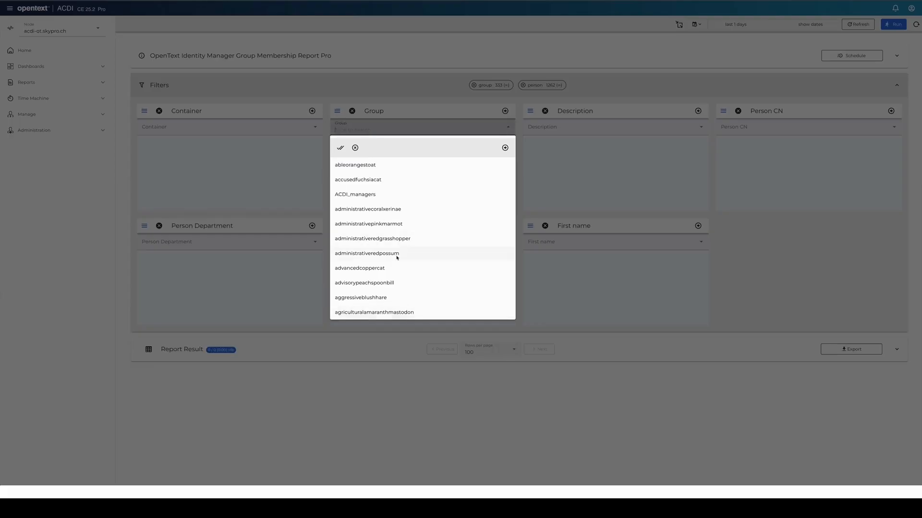
scroll(397, 253, "down", 15)
scroll(397, 253, "up", 15)
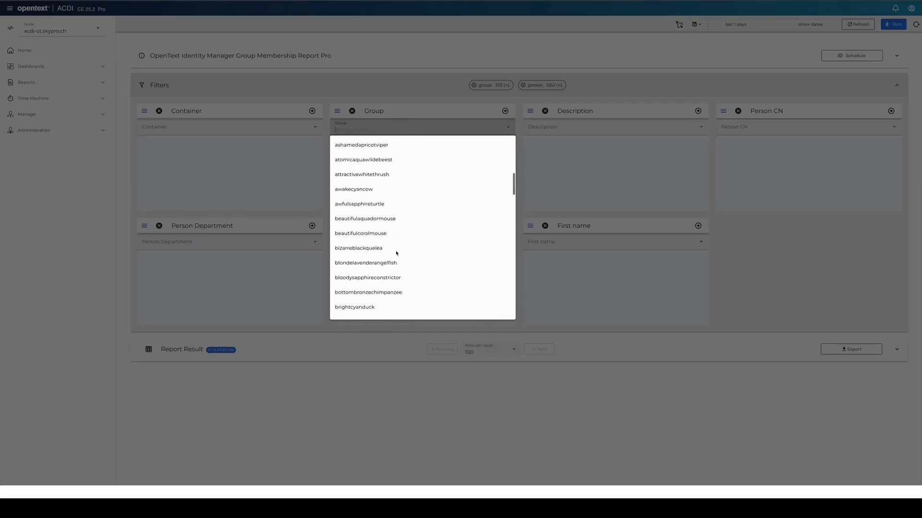
left_click(521, 139)
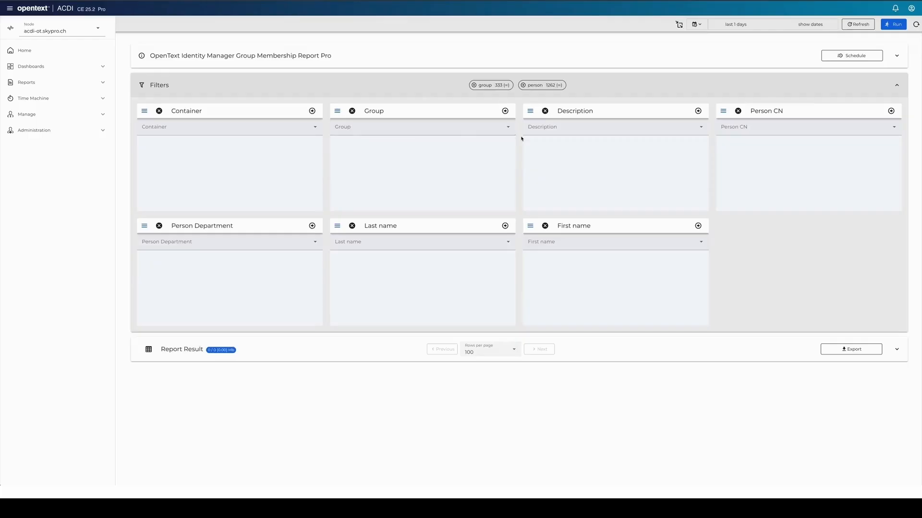
Step: Toggle the Group filter's Filter Mandatory search option and restore its original setting
left_click(337, 111)
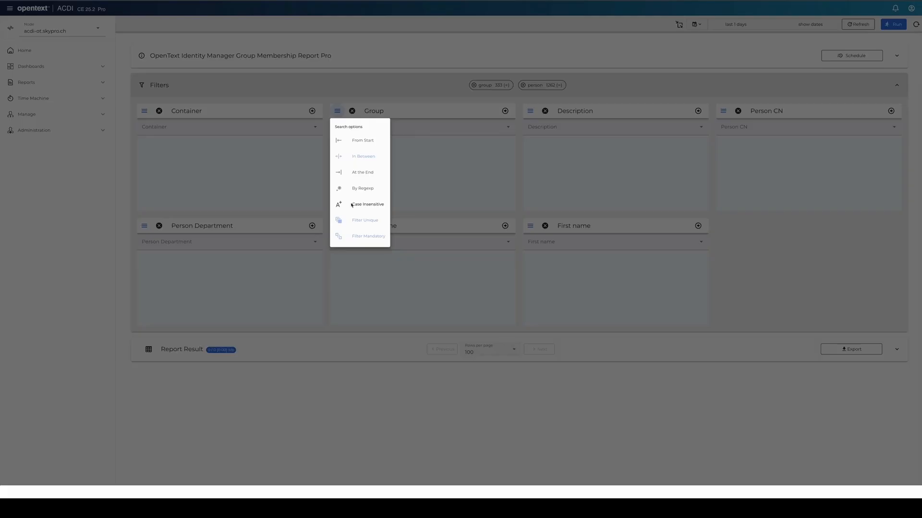
left_click(361, 237)
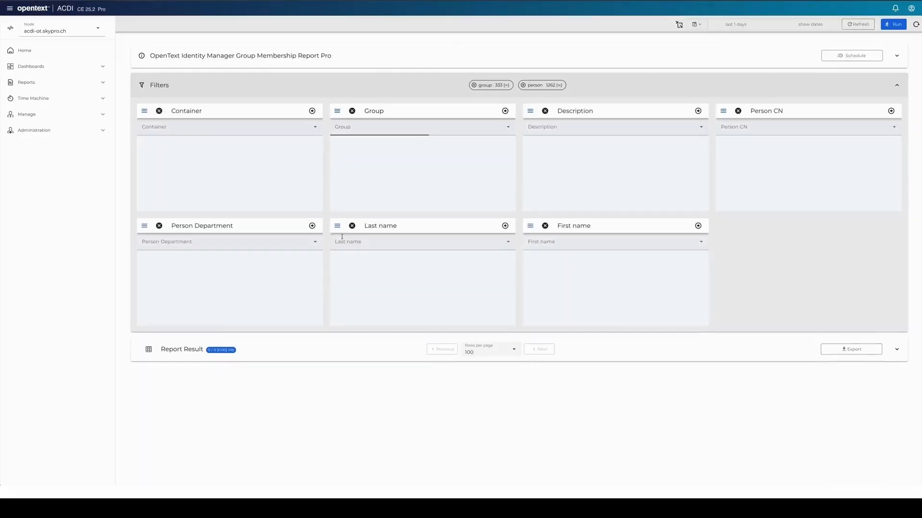
left_click(337, 111)
left_click(355, 237)
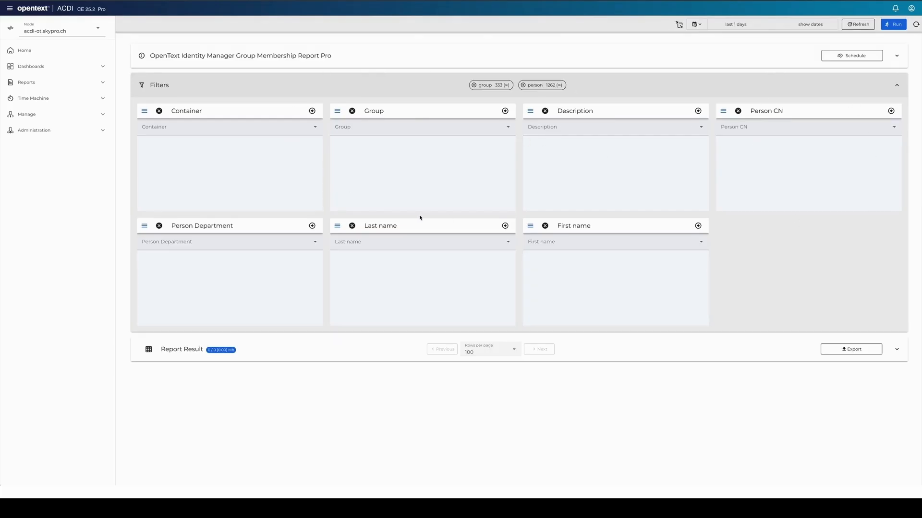
Step: Search the Group filter for "admin", select RoleAdministators and apply the selection
left_click(430, 128)
type("a")
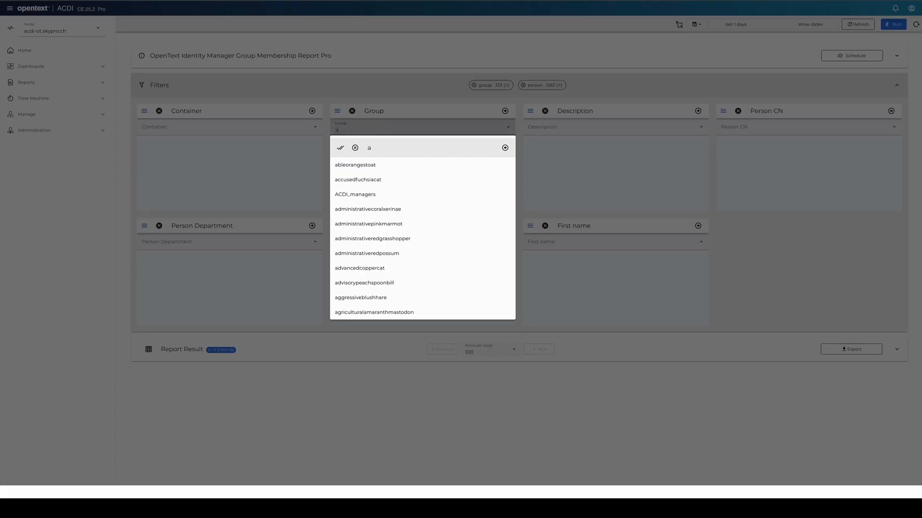
type("dmin")
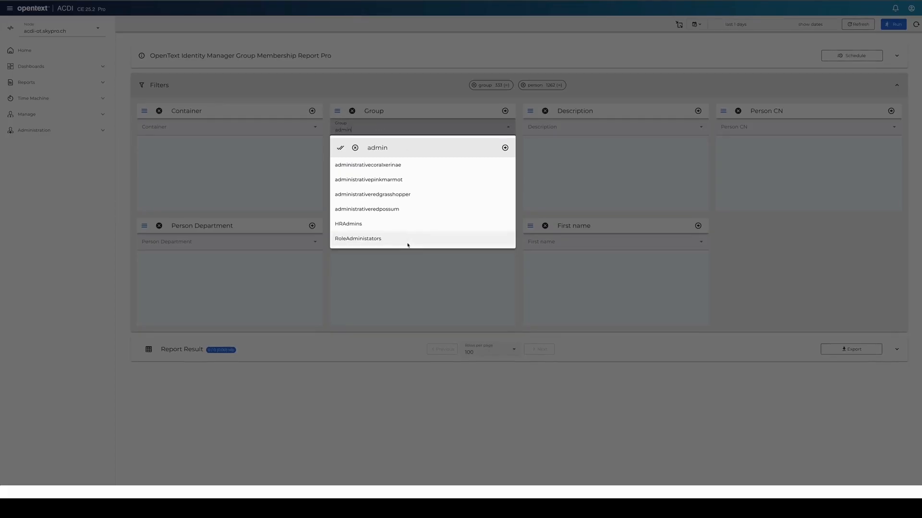
left_click(376, 238)
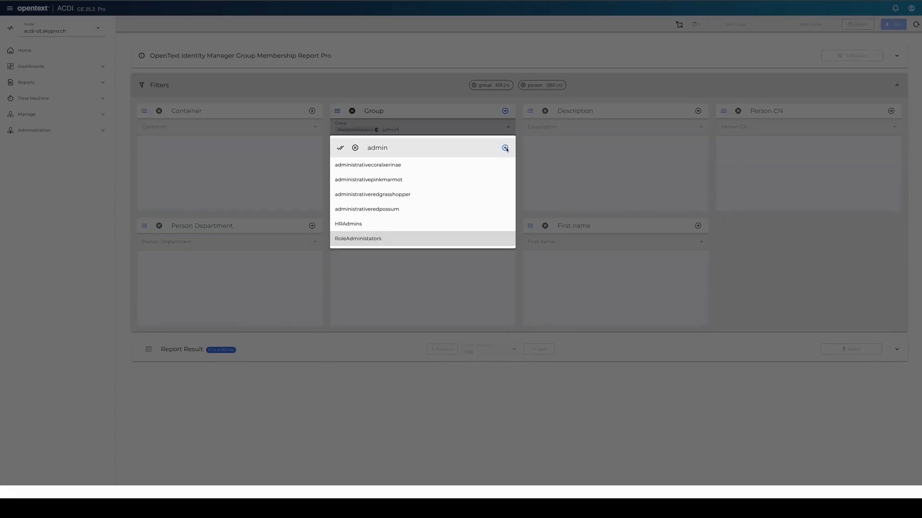
left_click(505, 148)
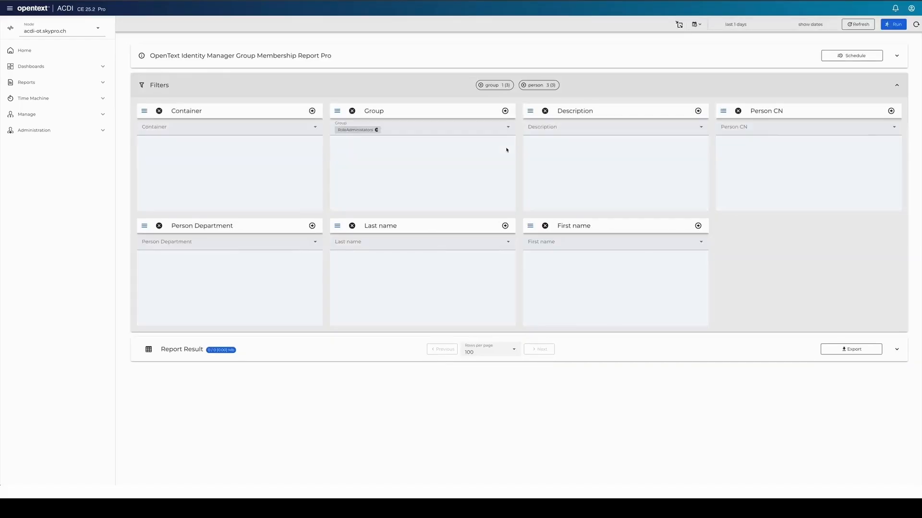
Step: Select ou=groups,o=data in the Container filter and apply the selection
left_click(153, 127)
left_click(156, 165)
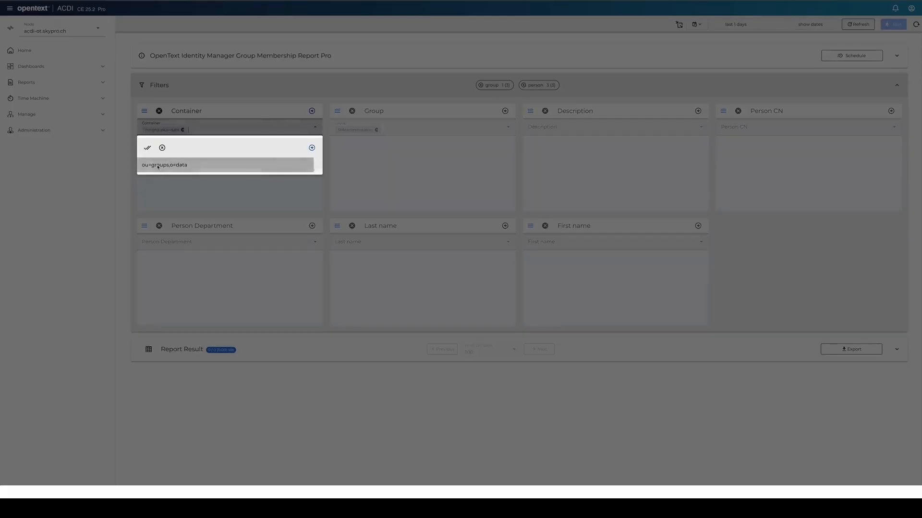
left_click(311, 148)
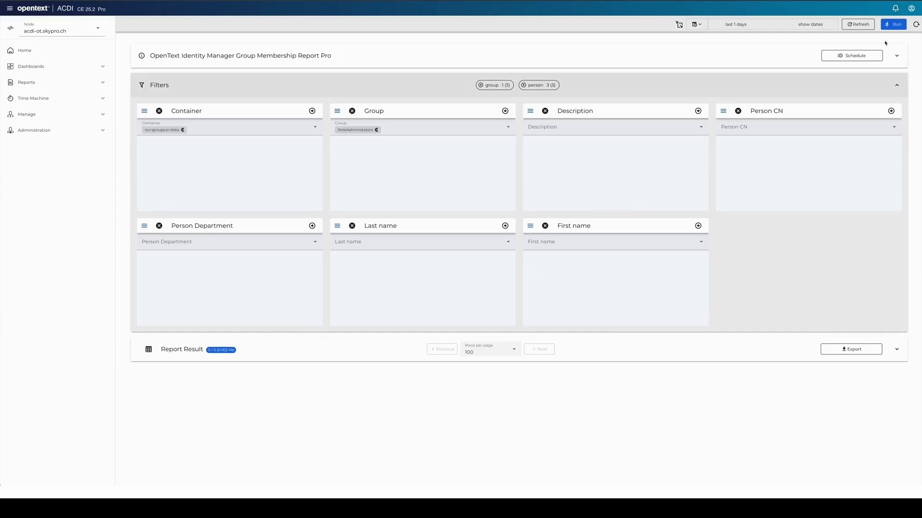
Step: Run the report, review its applied Container and Group filters and collapse the filter section
left_click(893, 24)
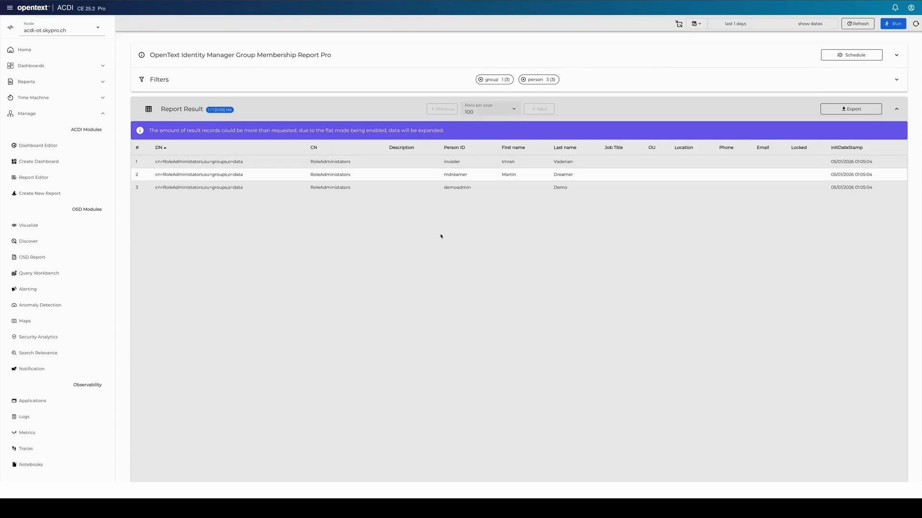
left_click(442, 85)
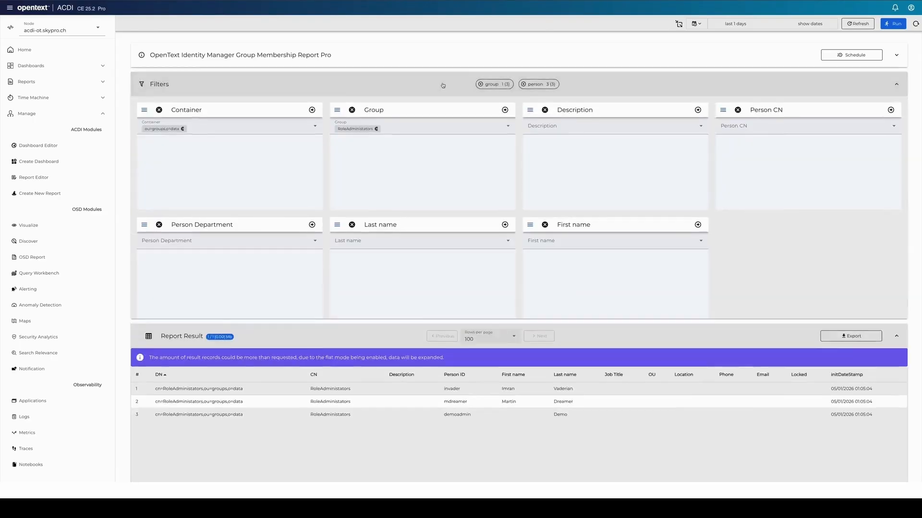
left_click(443, 85)
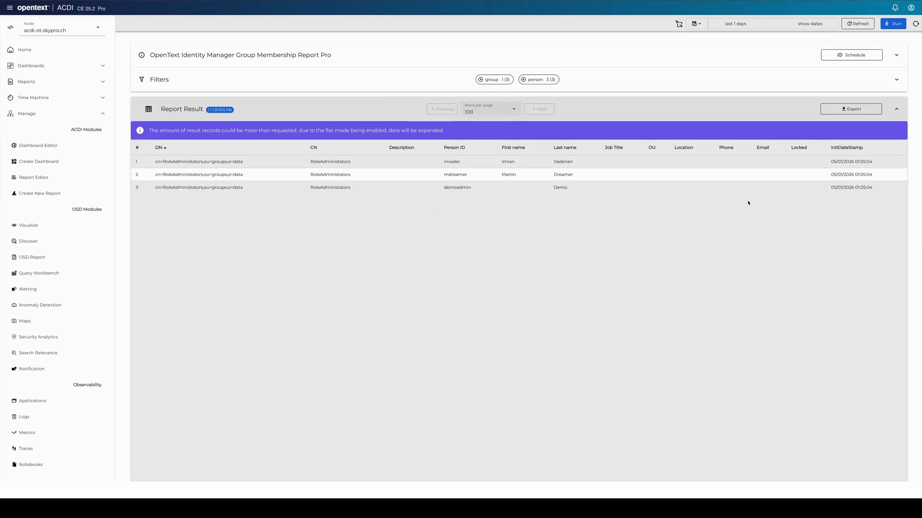
Step: Open the OpenText Identity Manager Group Membership Report Pro Clone template in the Report Editor and view its result table attributes
left_click(43, 180)
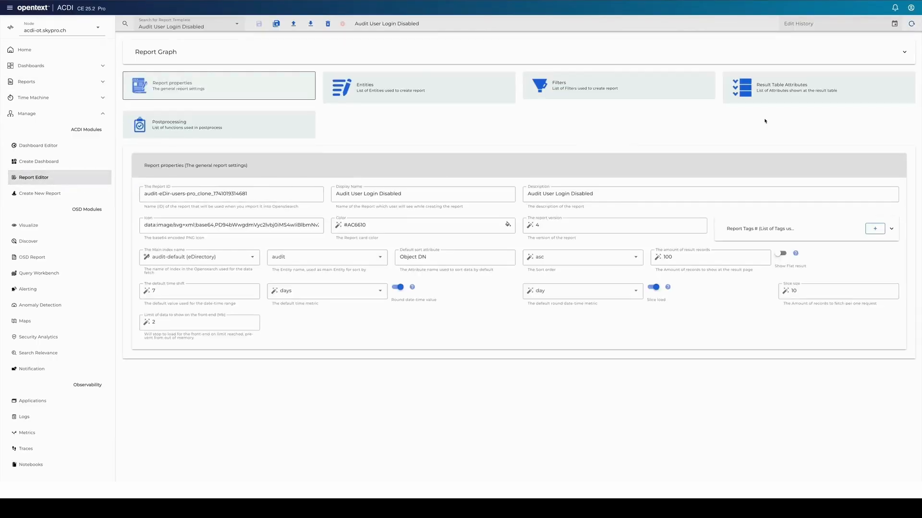
left_click(161, 20)
scroll(220, 85, "down", 5)
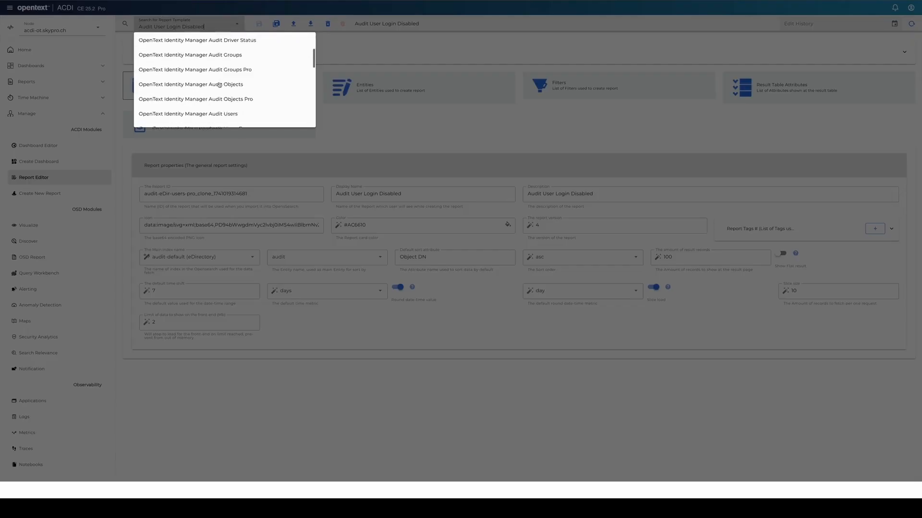
scroll(219, 84, "down", 2)
left_click(221, 80)
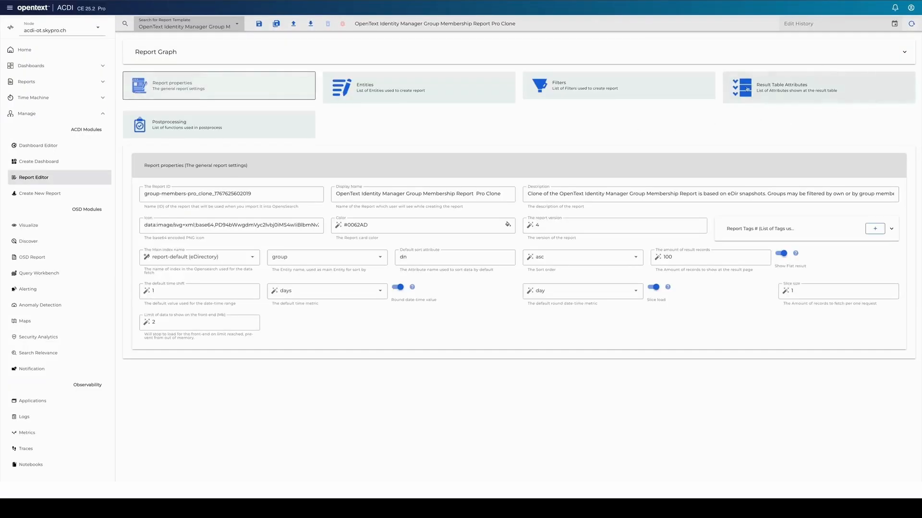
left_click(821, 90)
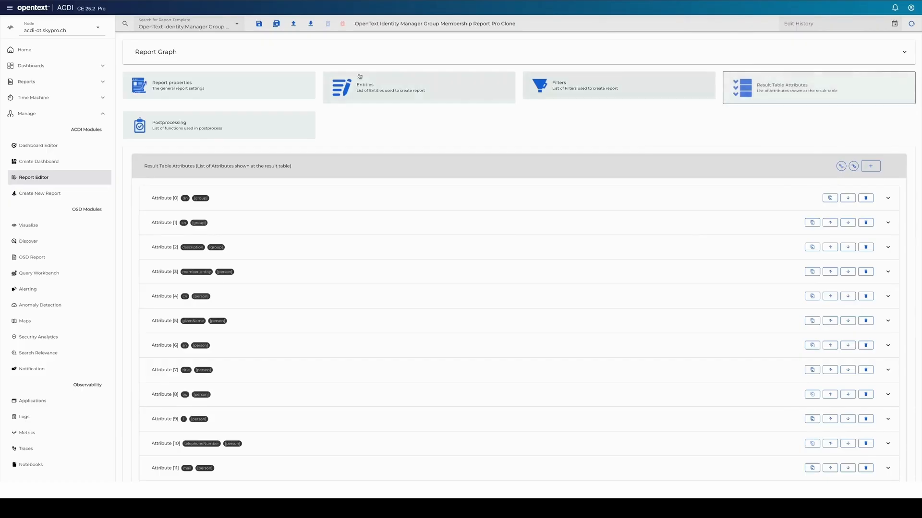
Step: Filter the report list by name for "group", pick OpenText Identity Manager Group Membership Report Pro and load it
left_click(41, 83)
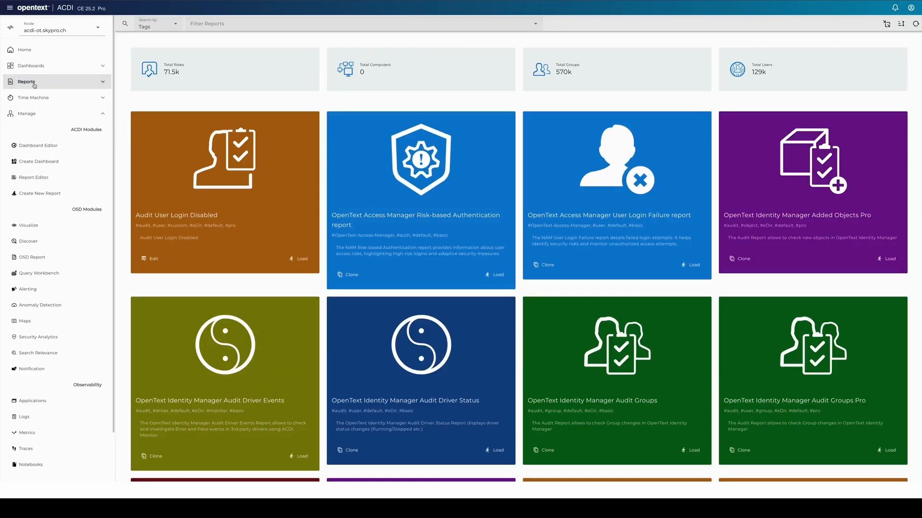
left_click(159, 25)
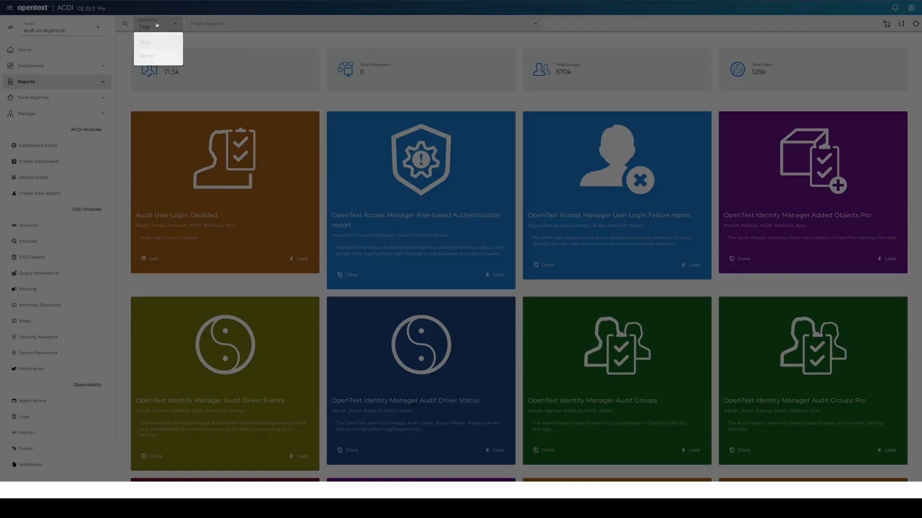
left_click(151, 59)
left_click(217, 27)
type("group")
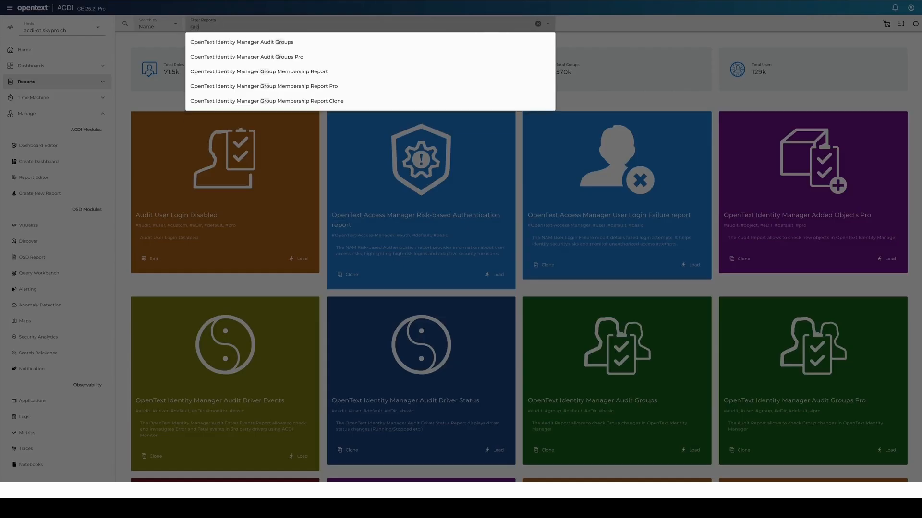
left_click(314, 86)
left_click(286, 222)
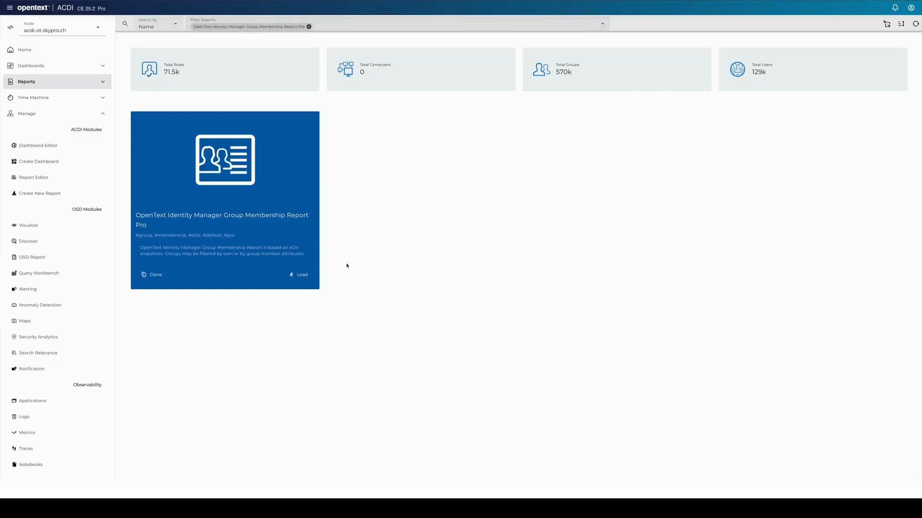
left_click(300, 275)
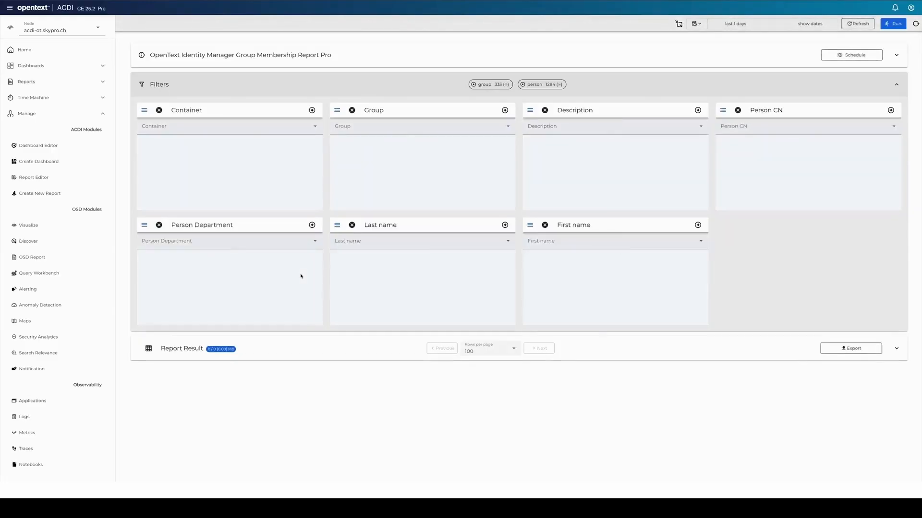
Step: Select RoleAdministators in the Group filter and apply the selection
left_click(397, 127)
scroll(419, 244, "down", 15)
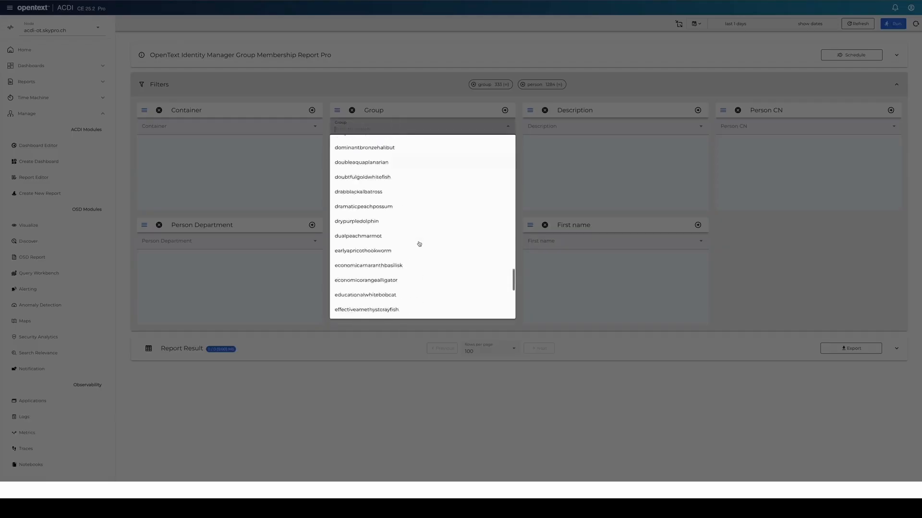
scroll(419, 244, "down", 5)
left_click(384, 310)
left_click(507, 117)
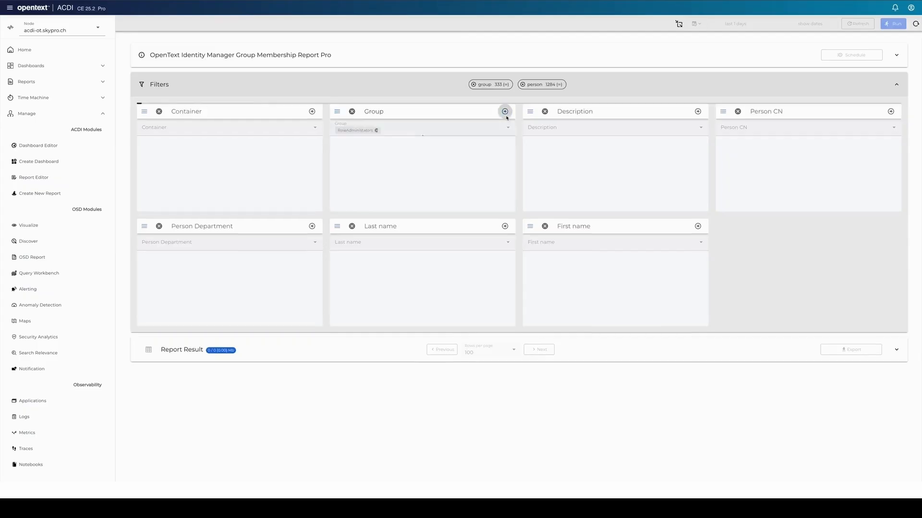
Step: Apply ou=groups,o=data in the Container filter and run the group membership report
left_click(223, 126)
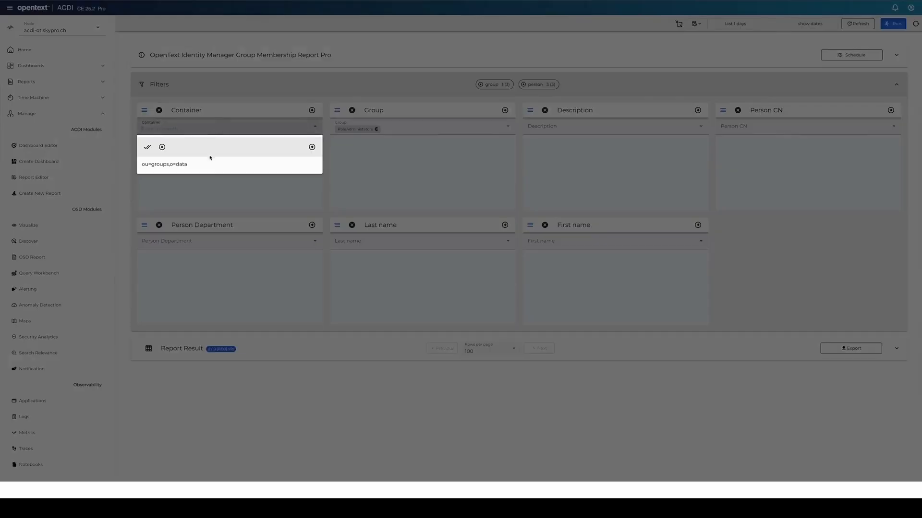
left_click(202, 164)
left_click(312, 146)
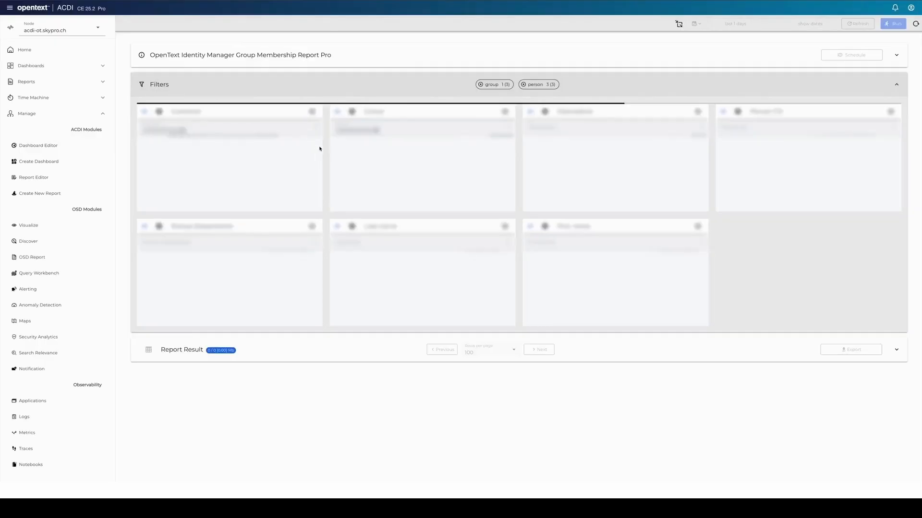
left_click(894, 24)
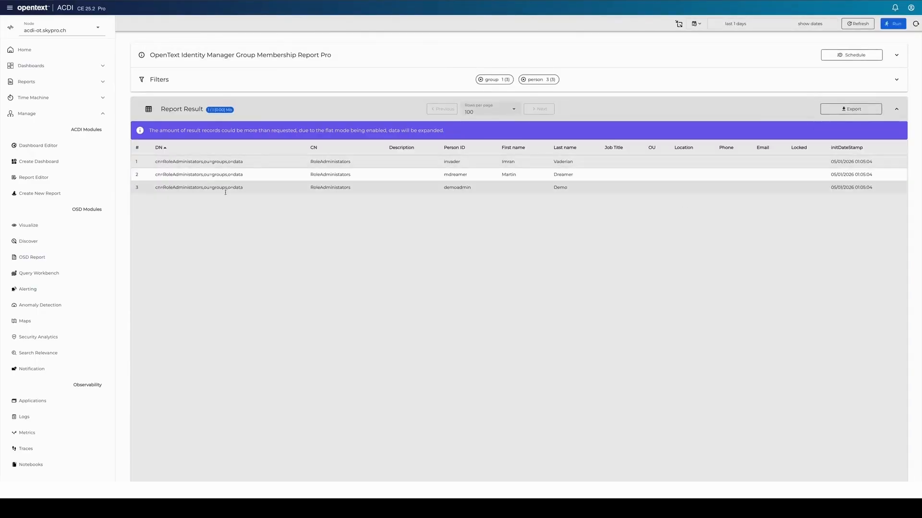
Step: Turn off Flat mode for the report result and sort the table by DN in descending order
left_click(148, 109)
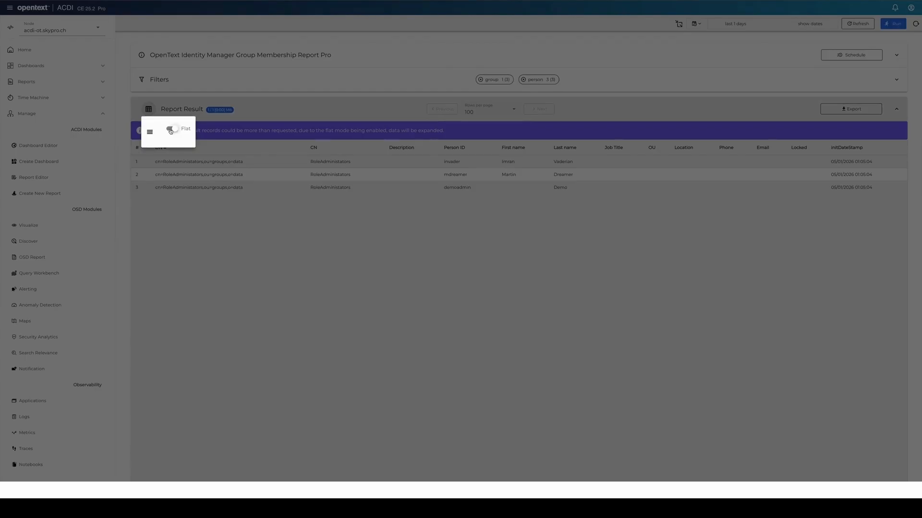
left_click(171, 129)
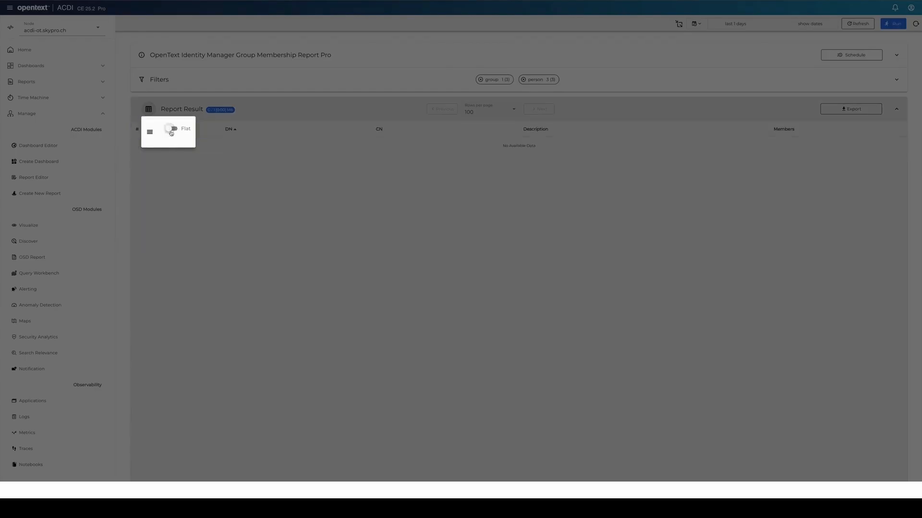
left_click(213, 215)
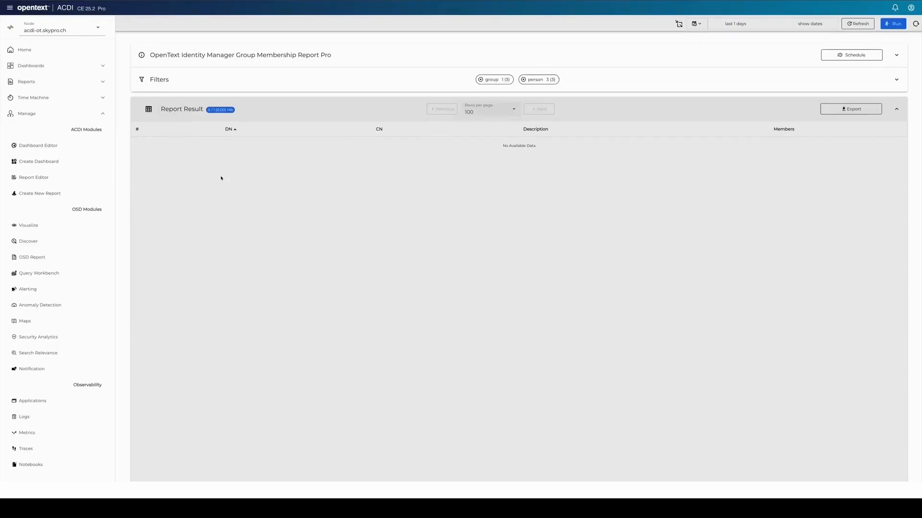
left_click(233, 130)
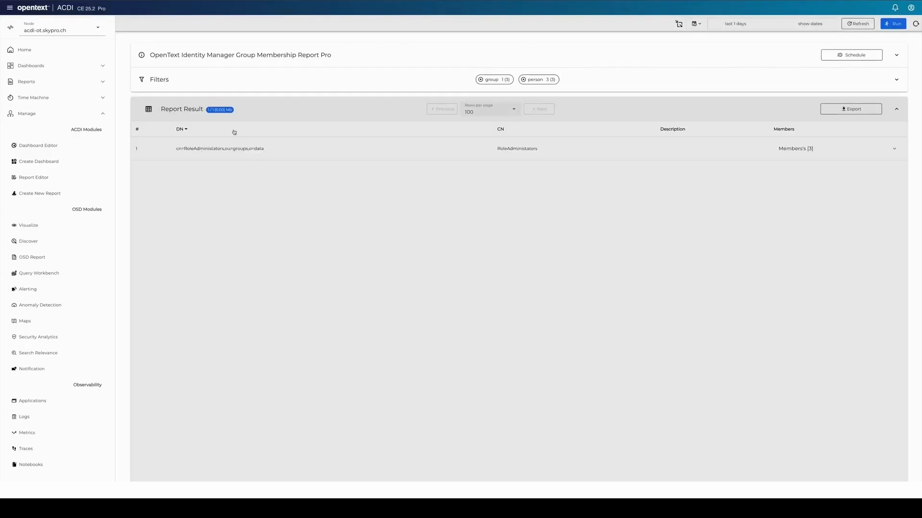
Step: Expand the RoleAdministators row's member list, review the members' details and collapse it again
left_click(894, 151)
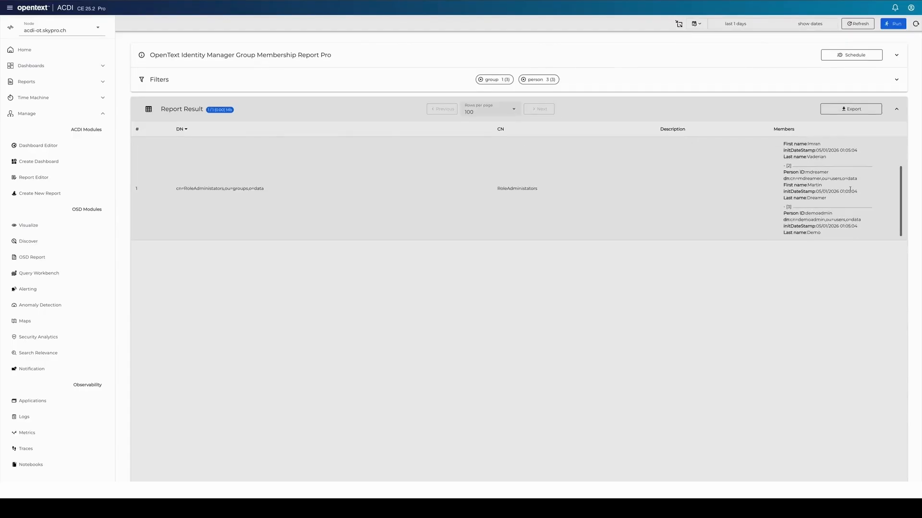
left_click(893, 150)
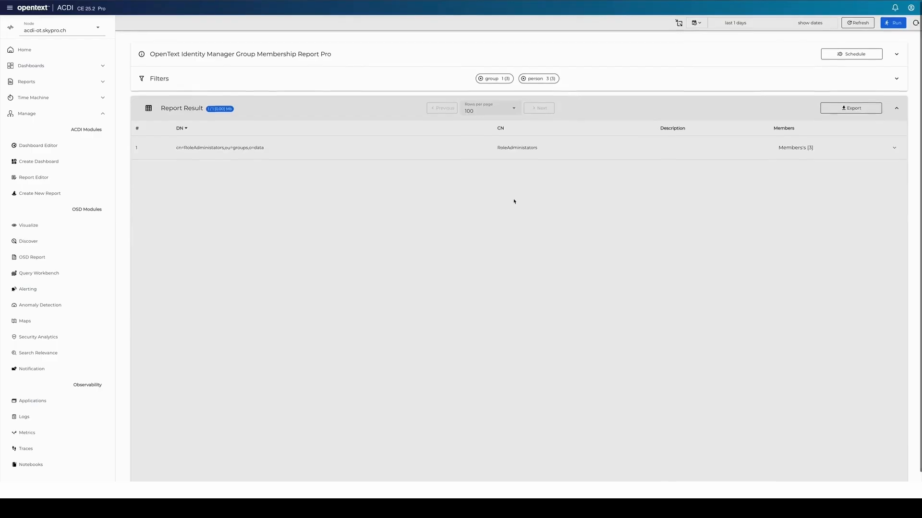
scroll(516, 201, "down", 1)
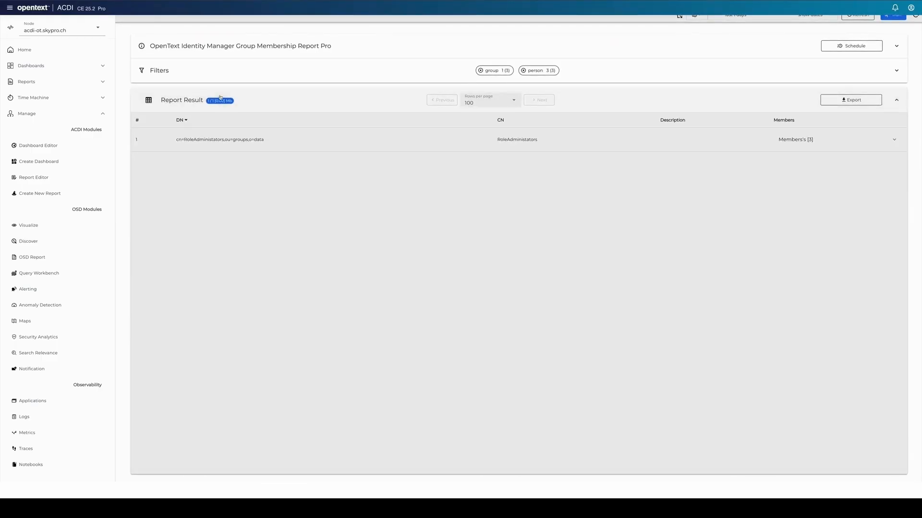
Step: Filter the report list by name for "audit users", pick OpenText Identity Manager Audit Users Pro and load it
left_click(34, 84)
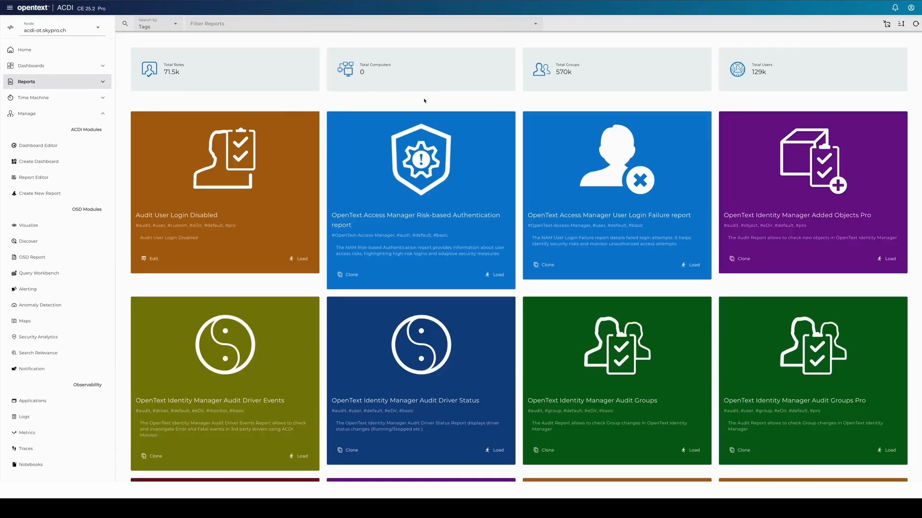
left_click(155, 25)
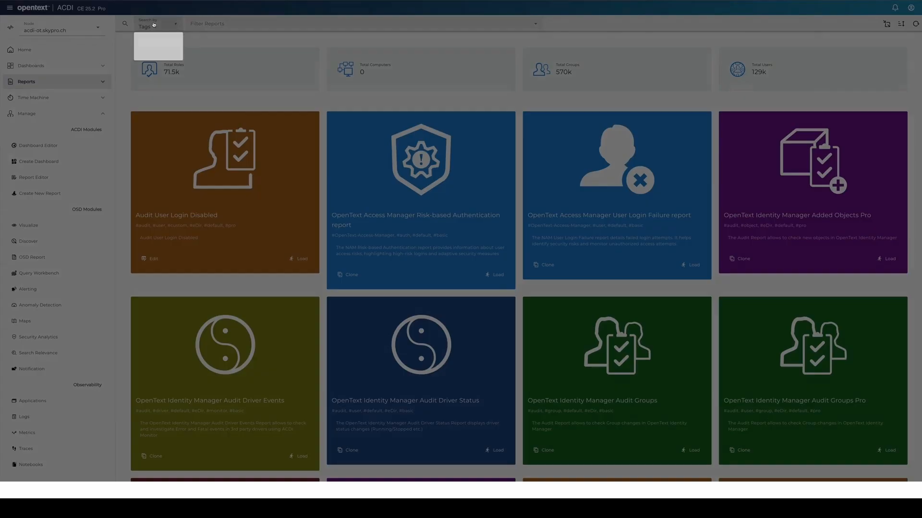
left_click(156, 57)
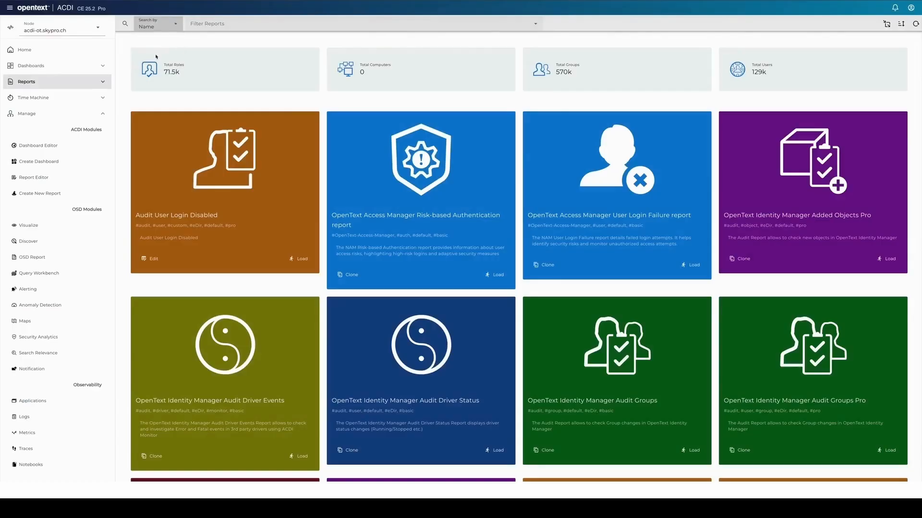
left_click(221, 24)
type("audit users")
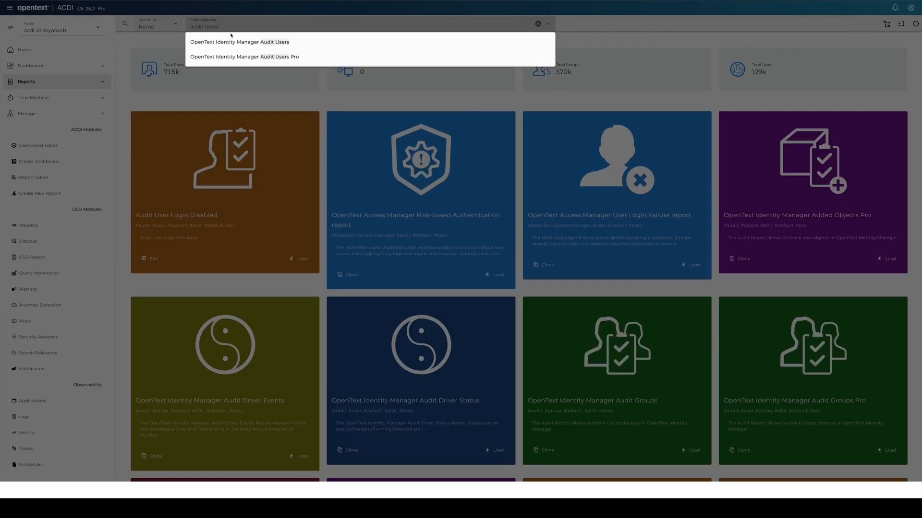
left_click(245, 56)
left_click(433, 246)
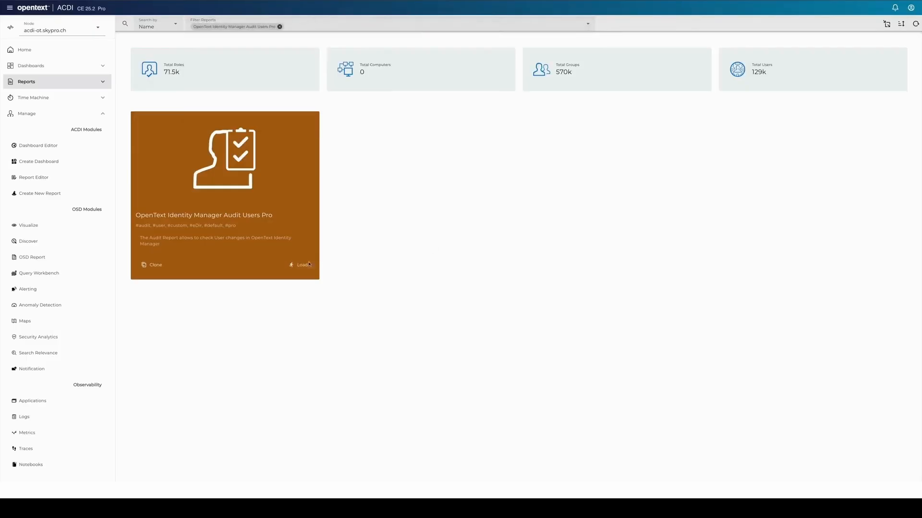
left_click(300, 265)
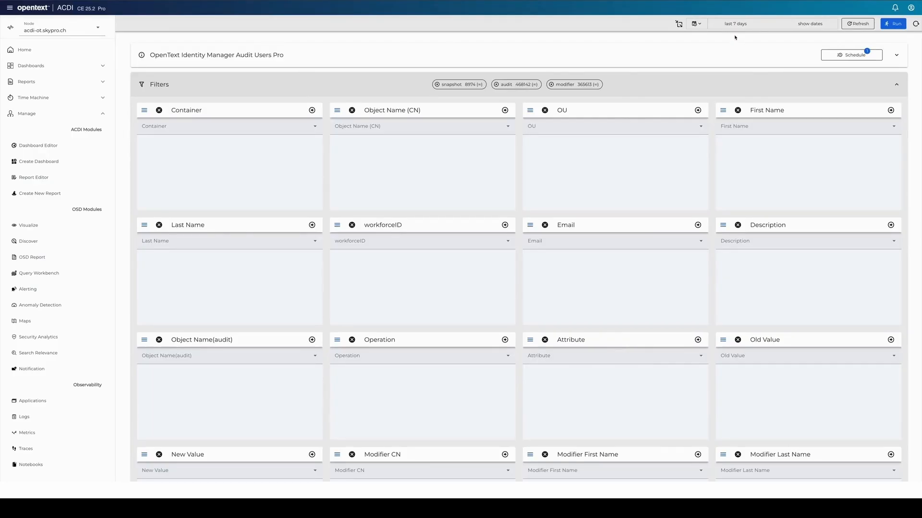
Step: Apply the sixth listed surname in the Last Name filter and run the Audit Users Pro report
left_click(172, 241)
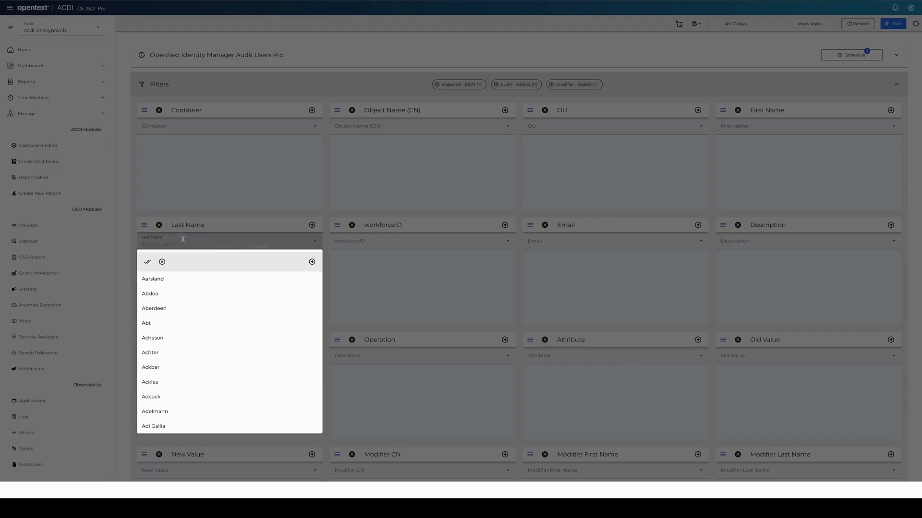
left_click(149, 355)
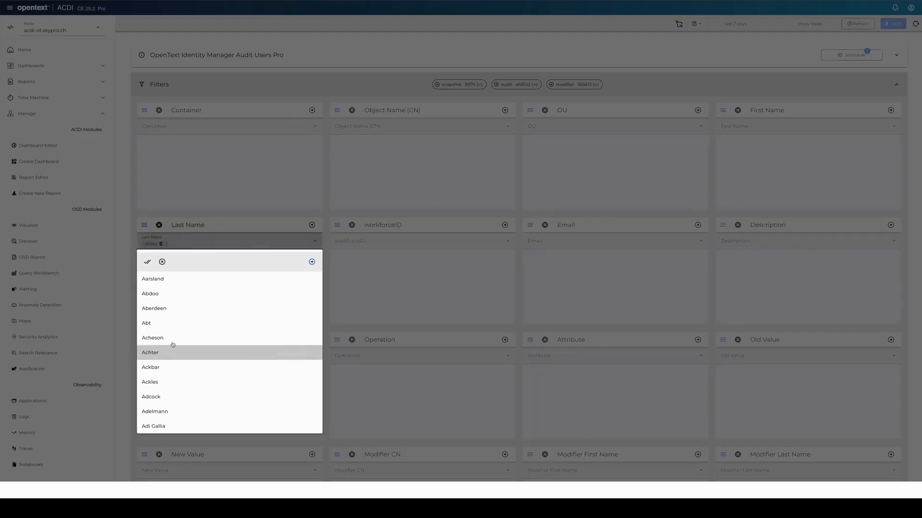
left_click(311, 262)
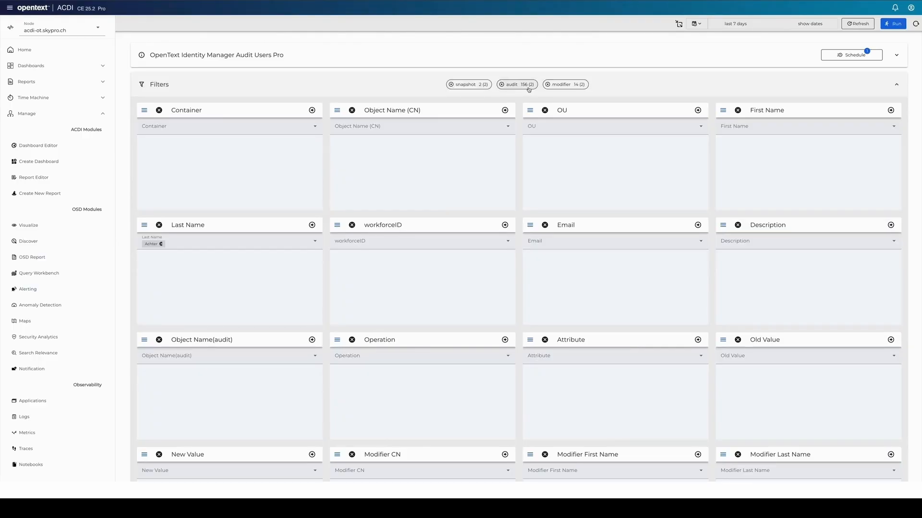
left_click(891, 23)
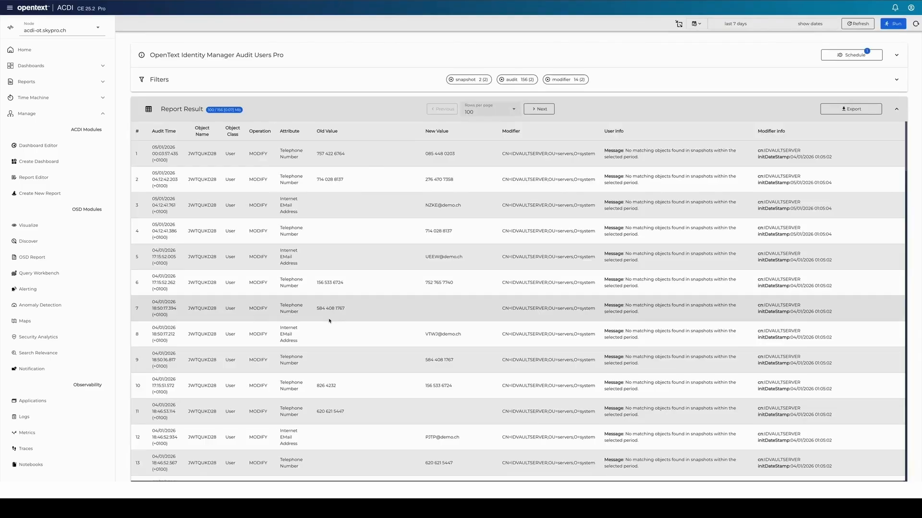
Step: Review the audited user changes in the report result and examine the modifier of the Login Disabled entry
scroll(329, 320, "down", 5)
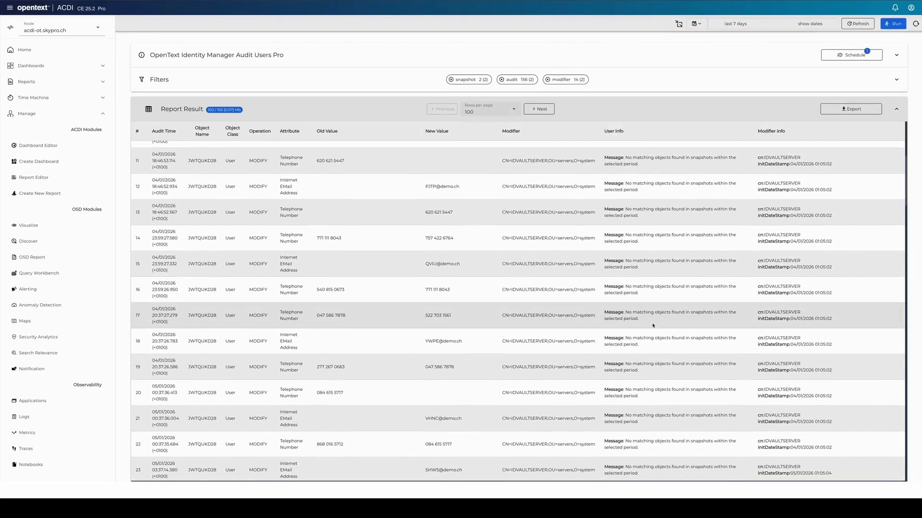
scroll(725, 364, "down", 5)
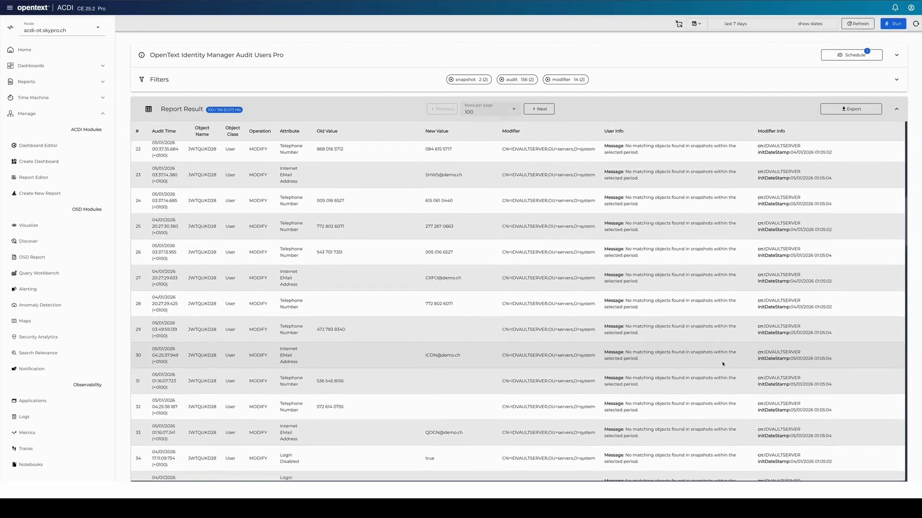
scroll(719, 363, "down", 3)
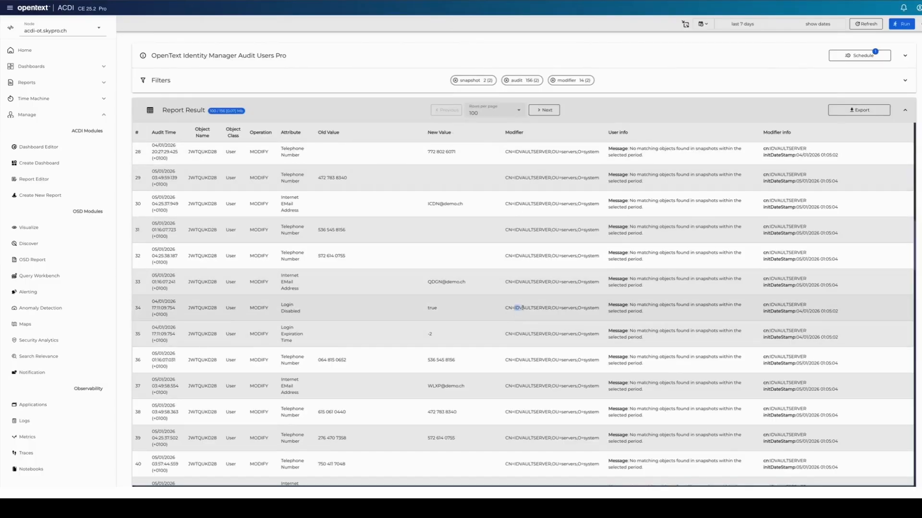
left_click_drag(522, 308, 549, 306)
Step: Expand the report's filters, check the values offered by the Modifier CN filter and close its list without choosing one
left_click(334, 85)
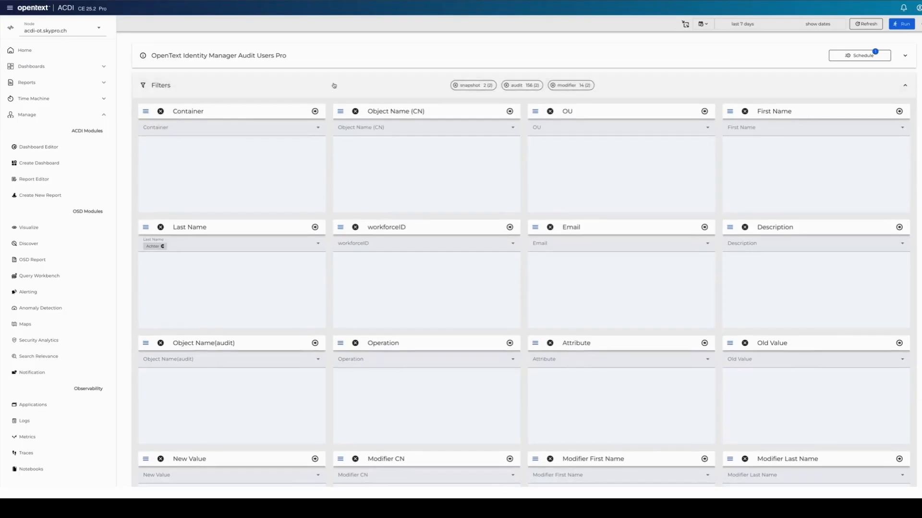
scroll(426, 375, "down", 3)
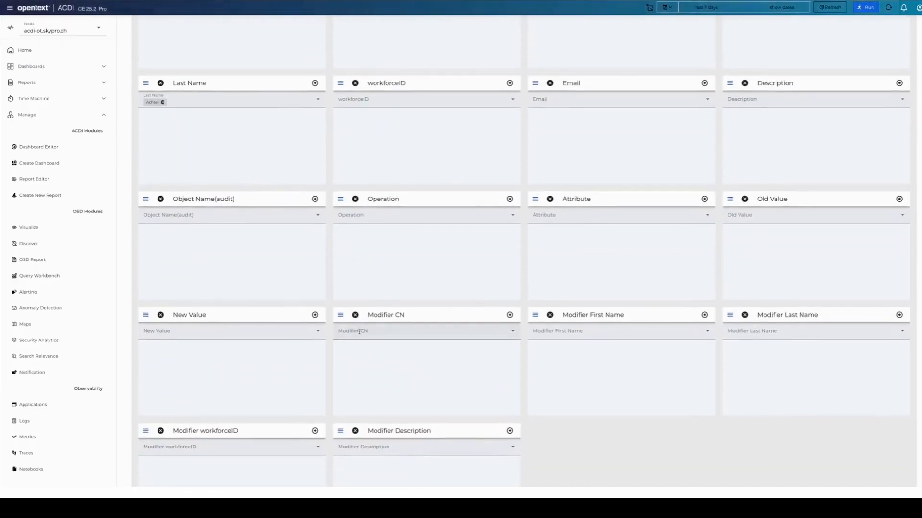
left_click(422, 332)
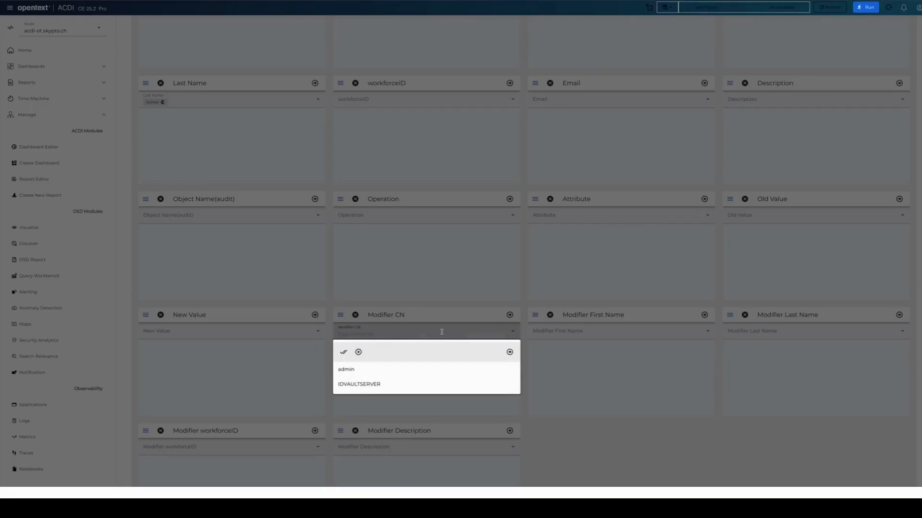
scroll(439, 328, "up", 3)
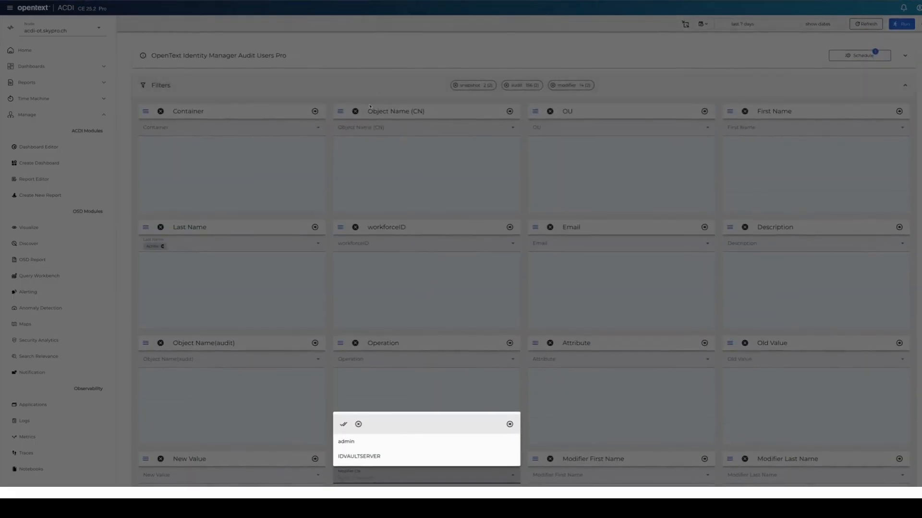
left_click(364, 126)
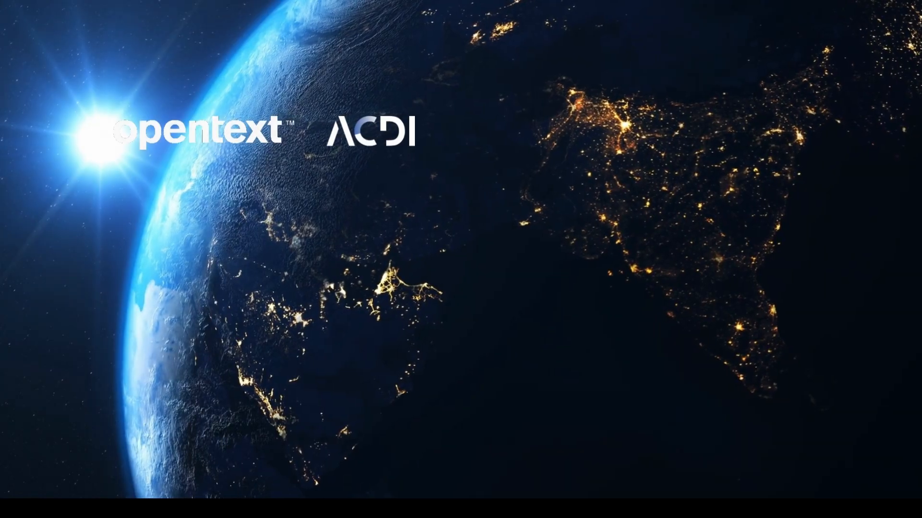